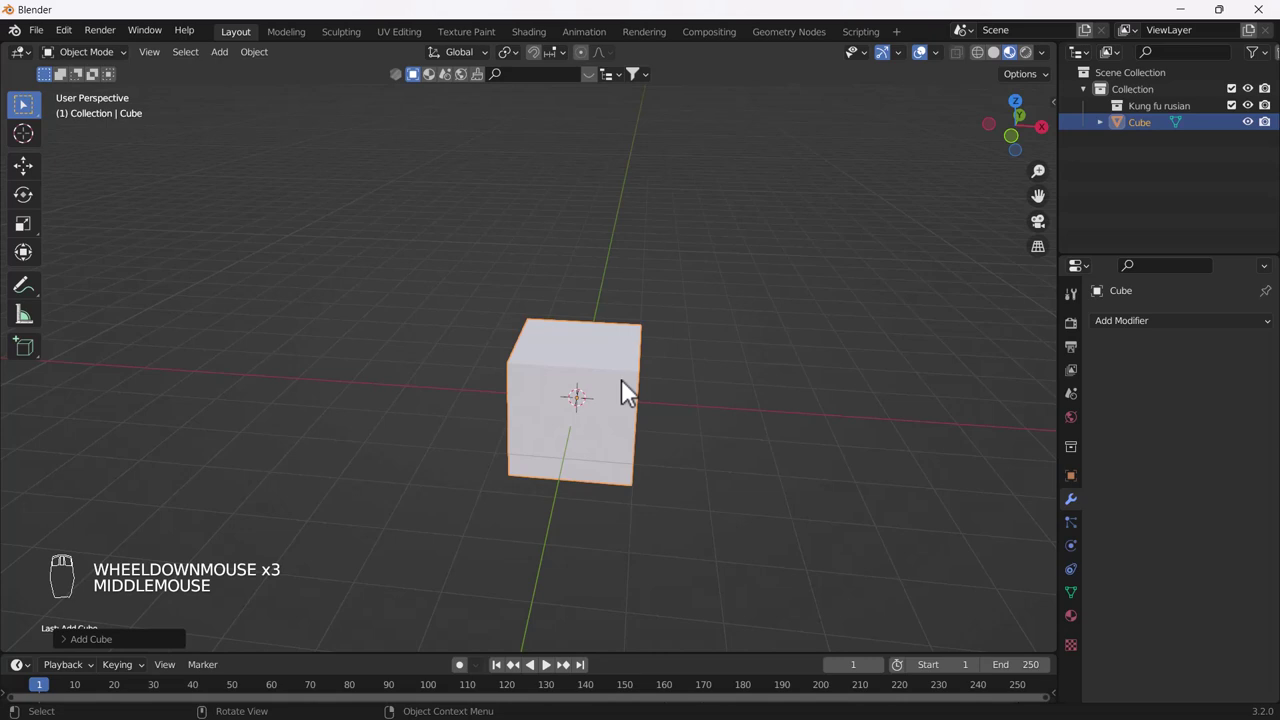
Step: Delete the default cube, add a mesh plane at the origin, and view from the top
{"action": "middle_click_drag", "start_coordinate": [597, 450], "coordinate": [659, 362], "text": "shift"}
{"action": "key", "text": "Delete"}
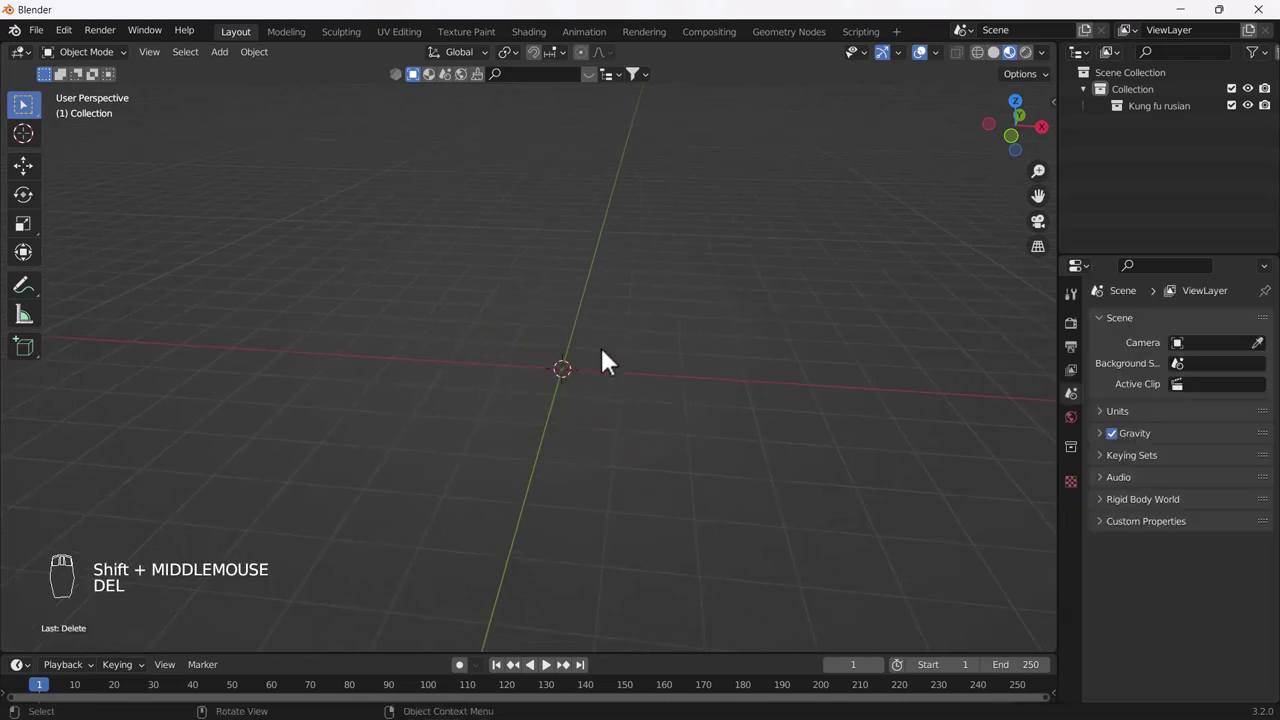
{"action": "key", "text": "shift+a"}
{"action": "mouse_move", "coordinate": [486, 251]}
{"action": "left_click", "coordinate": [551, 251]}
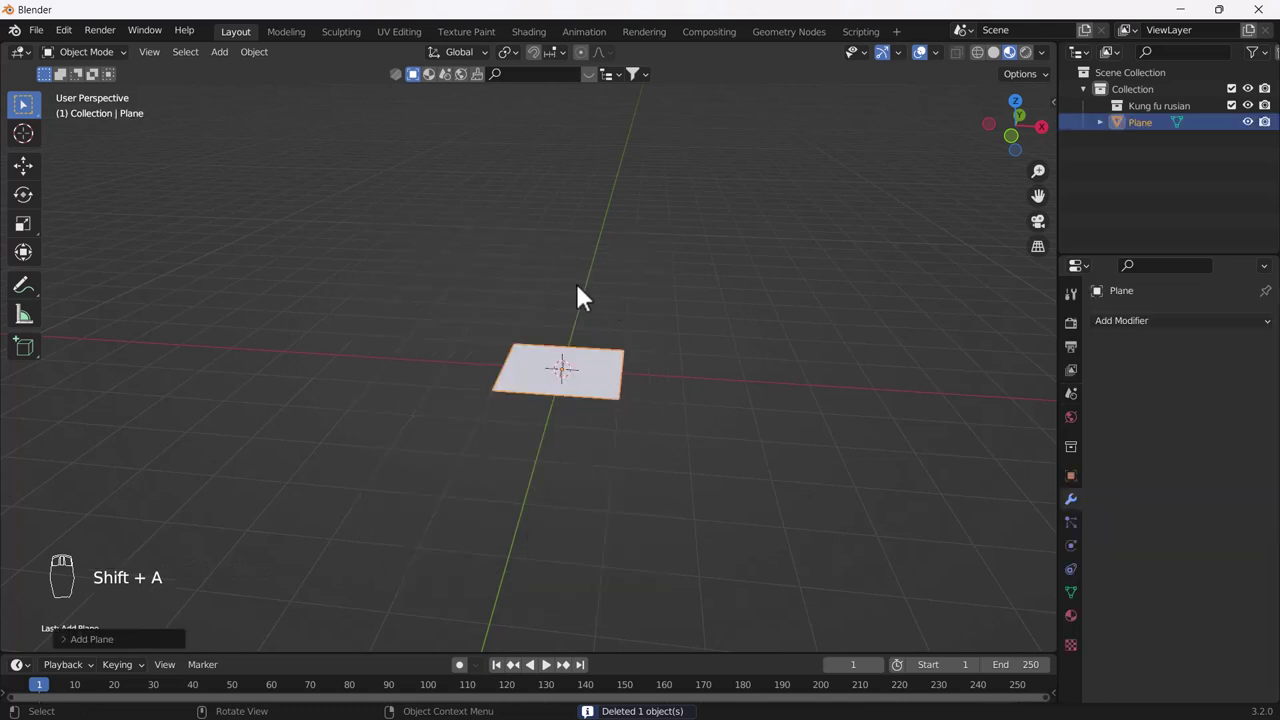
{"action": "key", "text": "grave"}
Step: Create a new material, Material.001, on the plane
{"action": "scroll", "coordinate": [595, 400], "scroll_direction": "up", "scroll_amount": 2}
{"action": "scroll", "coordinate": [580, 405], "scroll_direction": "up", "scroll_amount": 3}
{"action": "middle_click_drag", "start_coordinate": [576, 404], "coordinate": [576, 400], "text": "shift"}
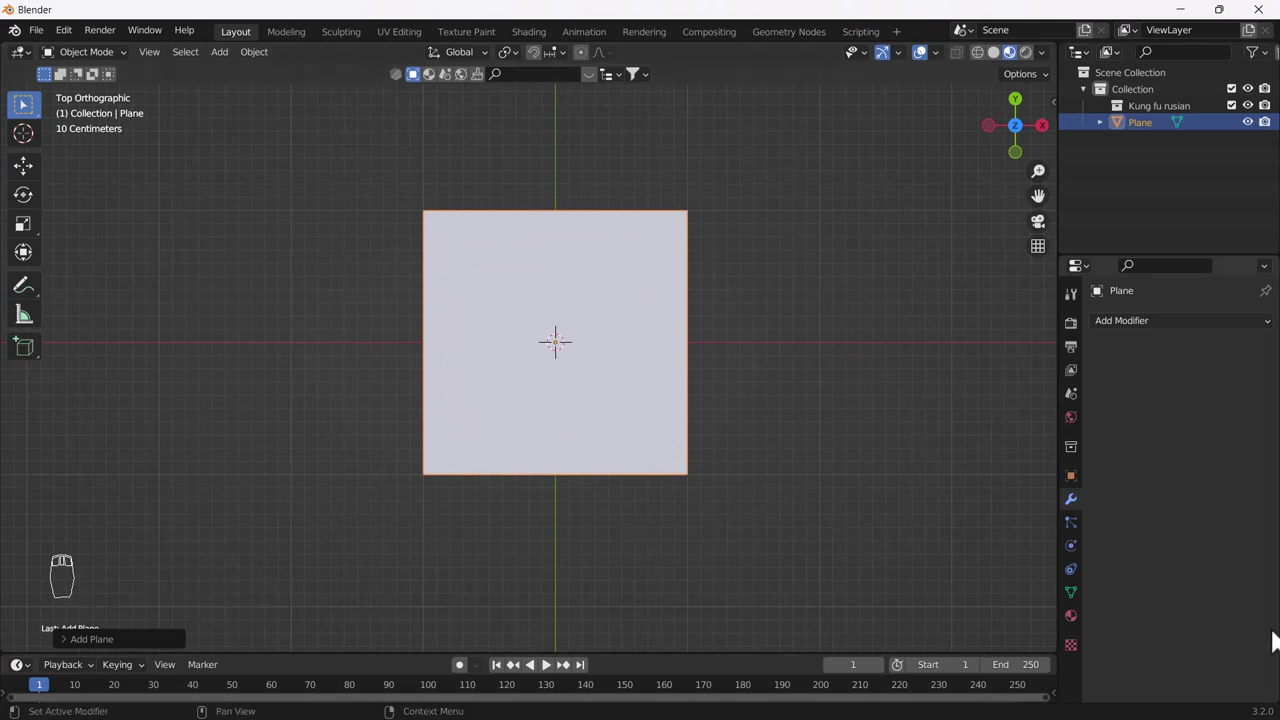
{"action": "left_click", "coordinate": [1071, 615]}
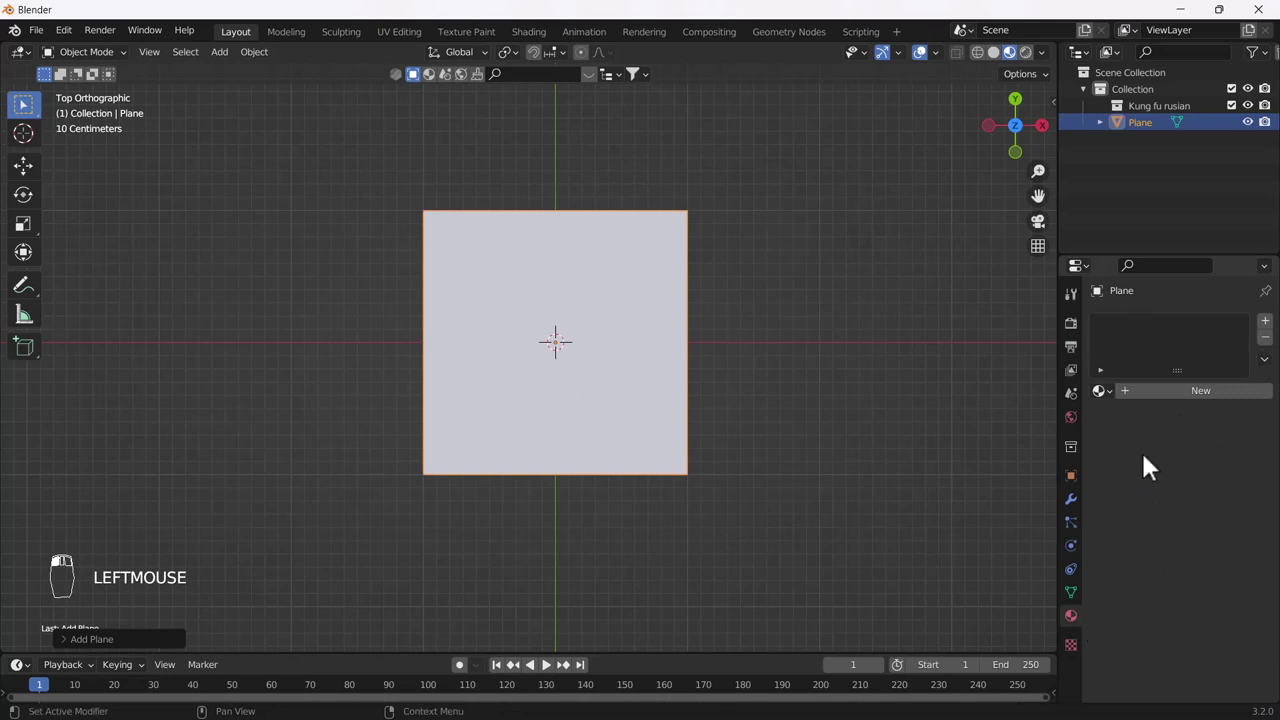
{"action": "double_click", "coordinate": [1190, 391]}
Step: Feed the material's Base Color from an Image Texture and browse for the image
{"action": "scroll", "coordinate": [1188, 389], "scroll_direction": "down", "scroll_amount": 4}
{"action": "scroll", "coordinate": [1160, 375], "scroll_direction": "up", "scroll_amount": 7}
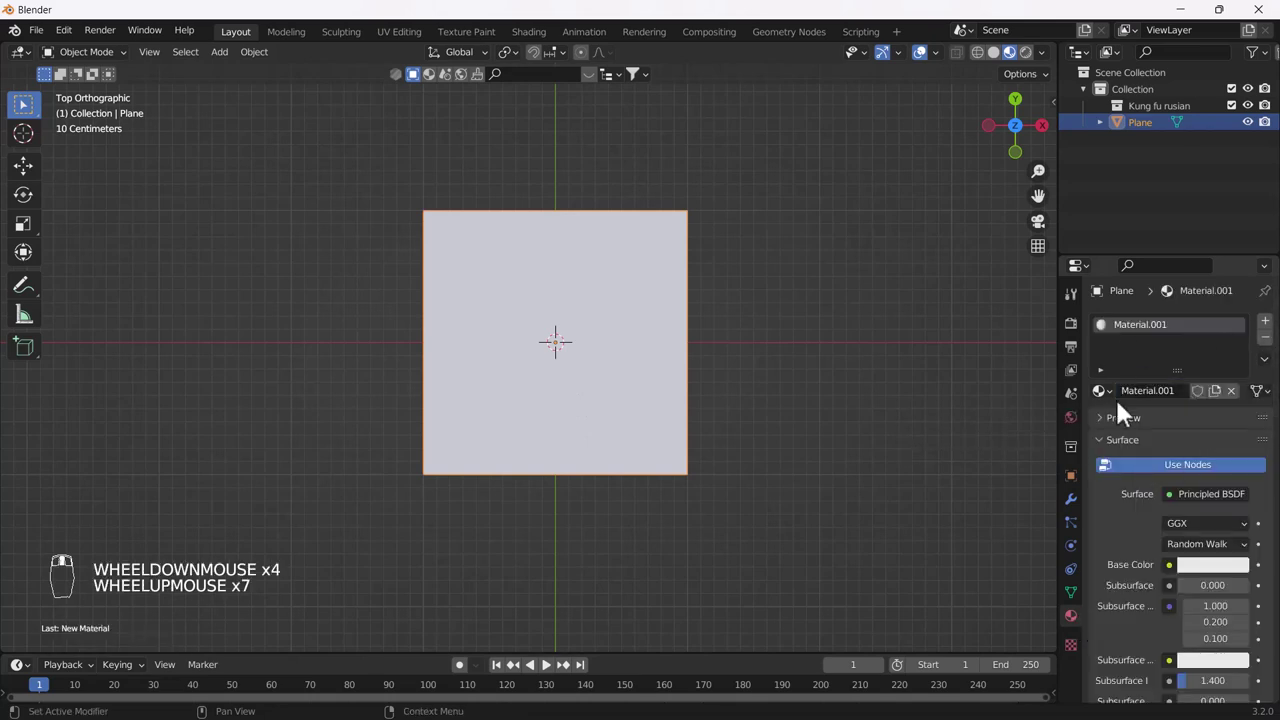
{"action": "left_click", "coordinate": [1168, 565]}
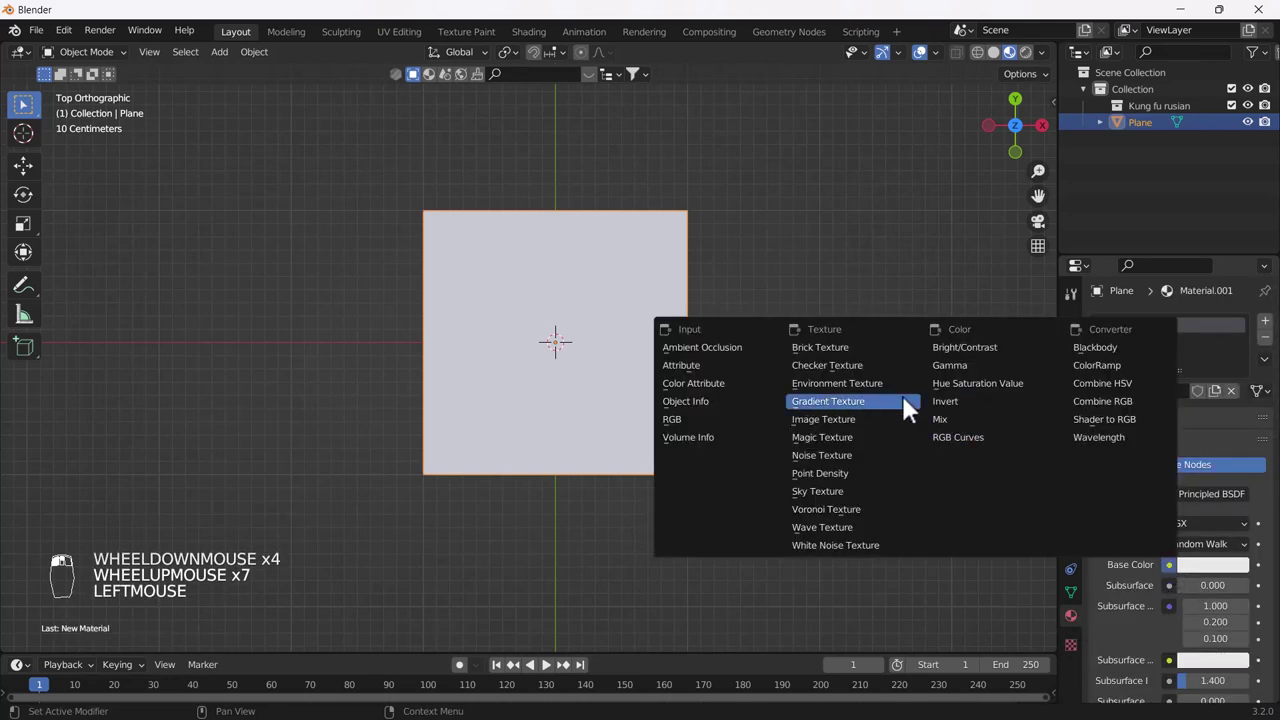
{"action": "left_click", "coordinate": [840, 417]}
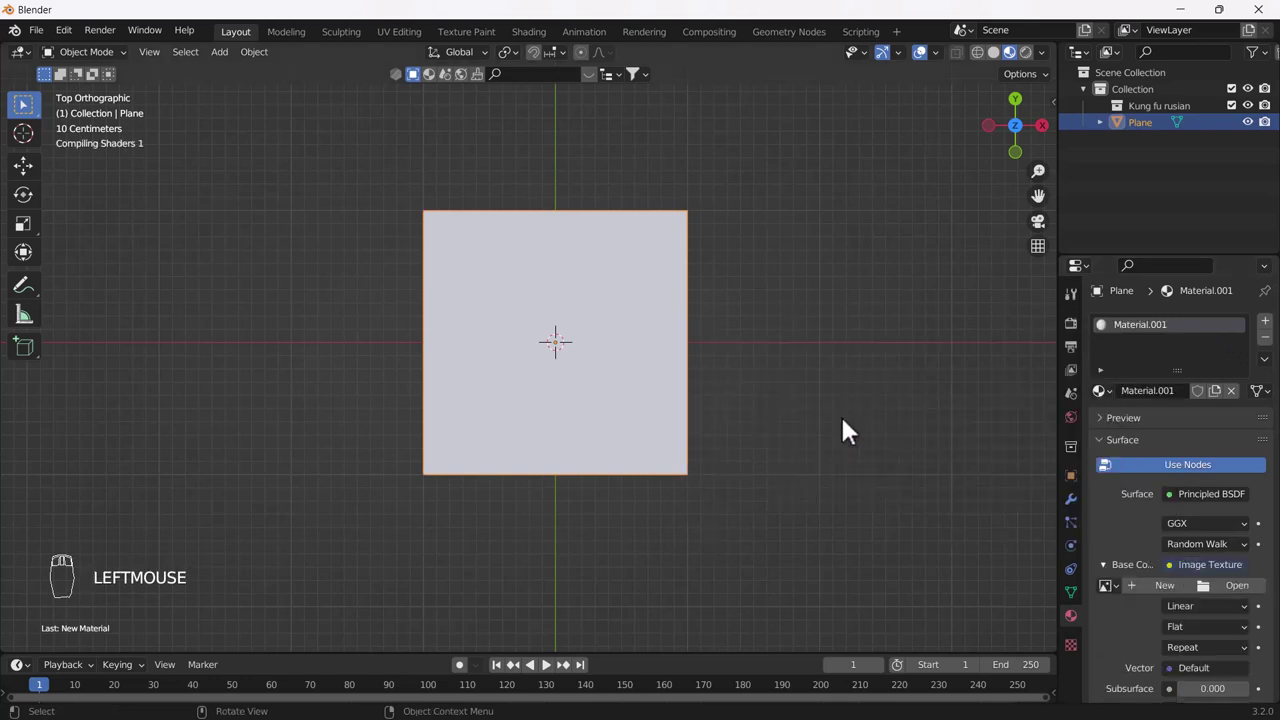
{"action": "left_click", "coordinate": [1222, 586]}
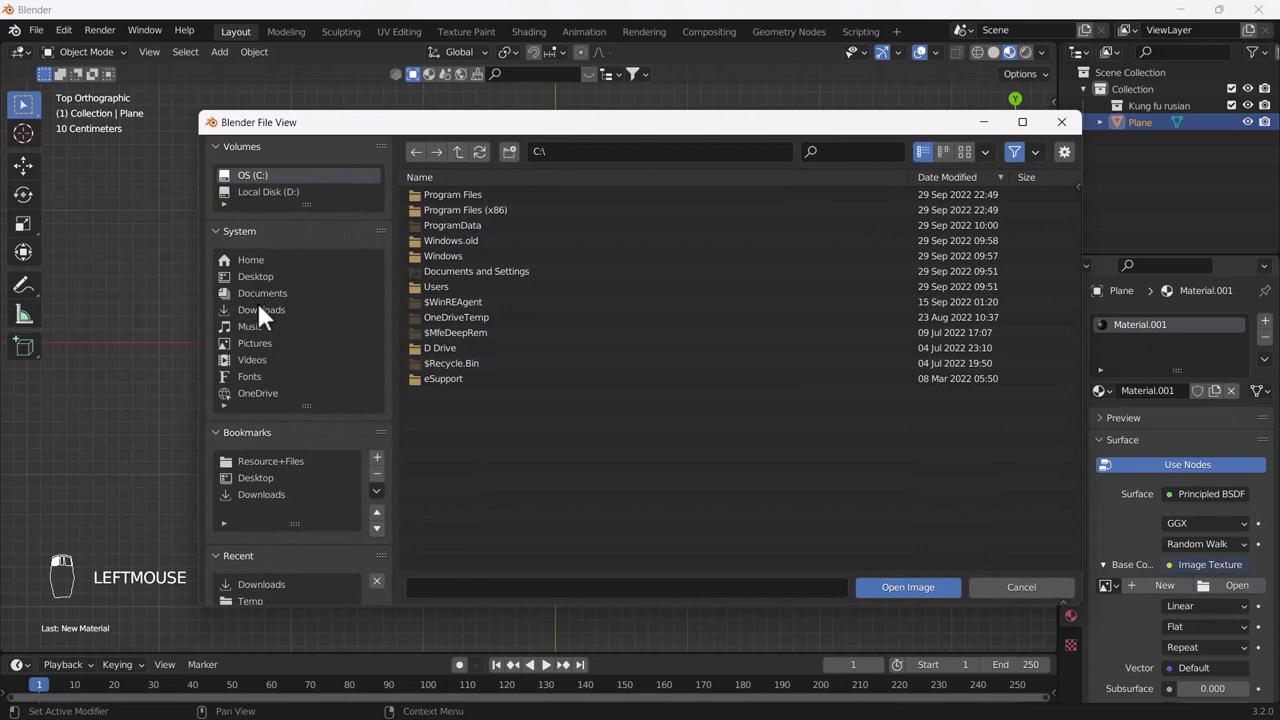
Step: Load the road JPG from Downloads as the plane's Base Color texture
{"action": "left_click", "coordinate": [257, 309]}
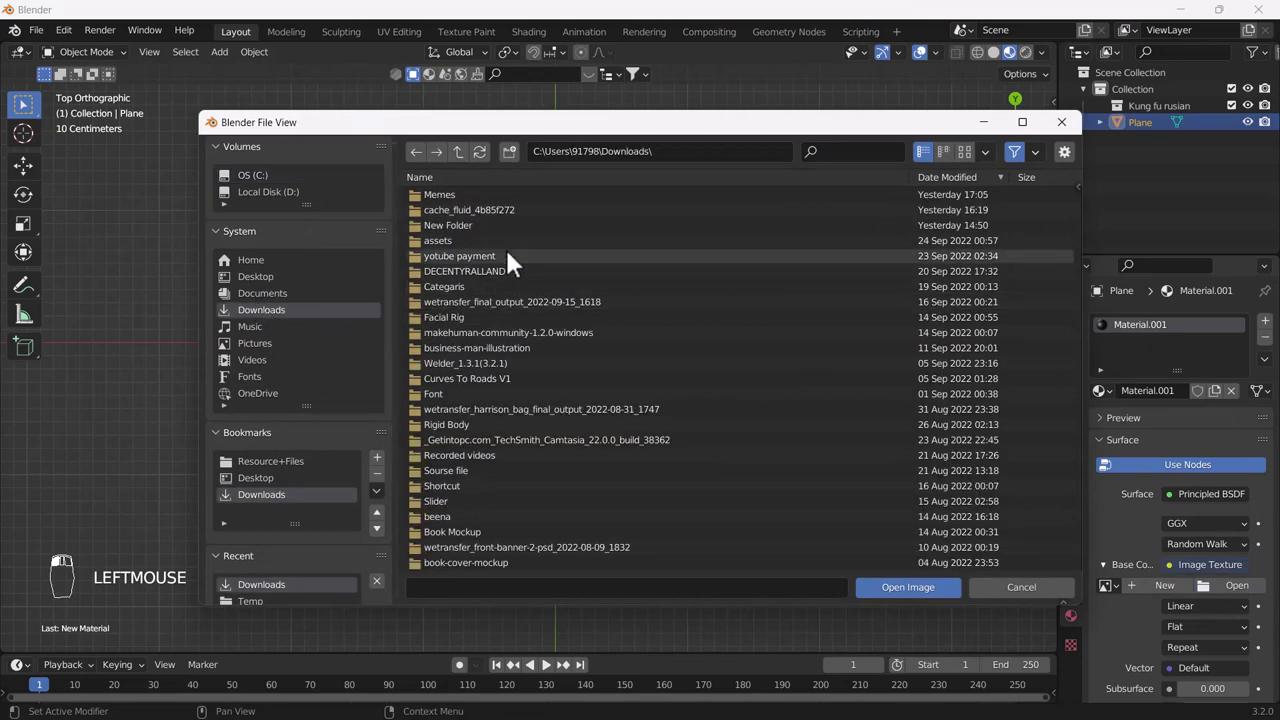
{"action": "scroll", "coordinate": [665, 345], "scroll_direction": "down", "scroll_amount": 5}
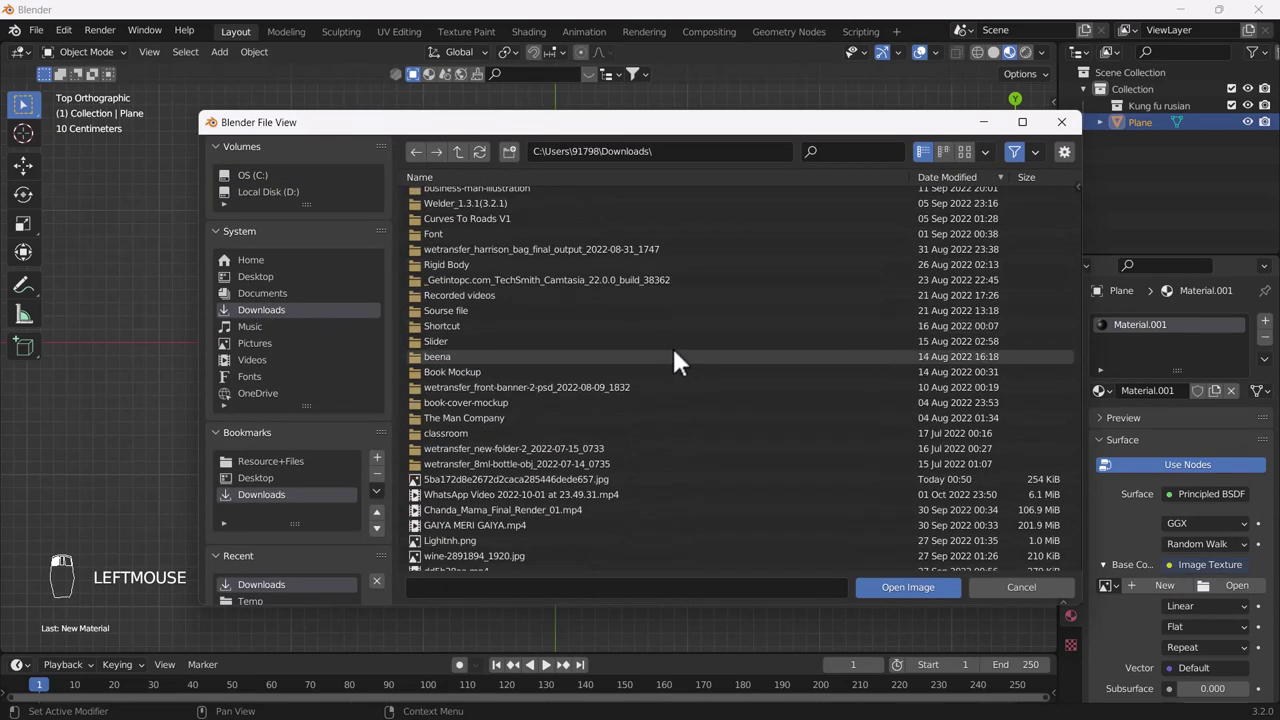
{"action": "left_click", "coordinate": [965, 152]}
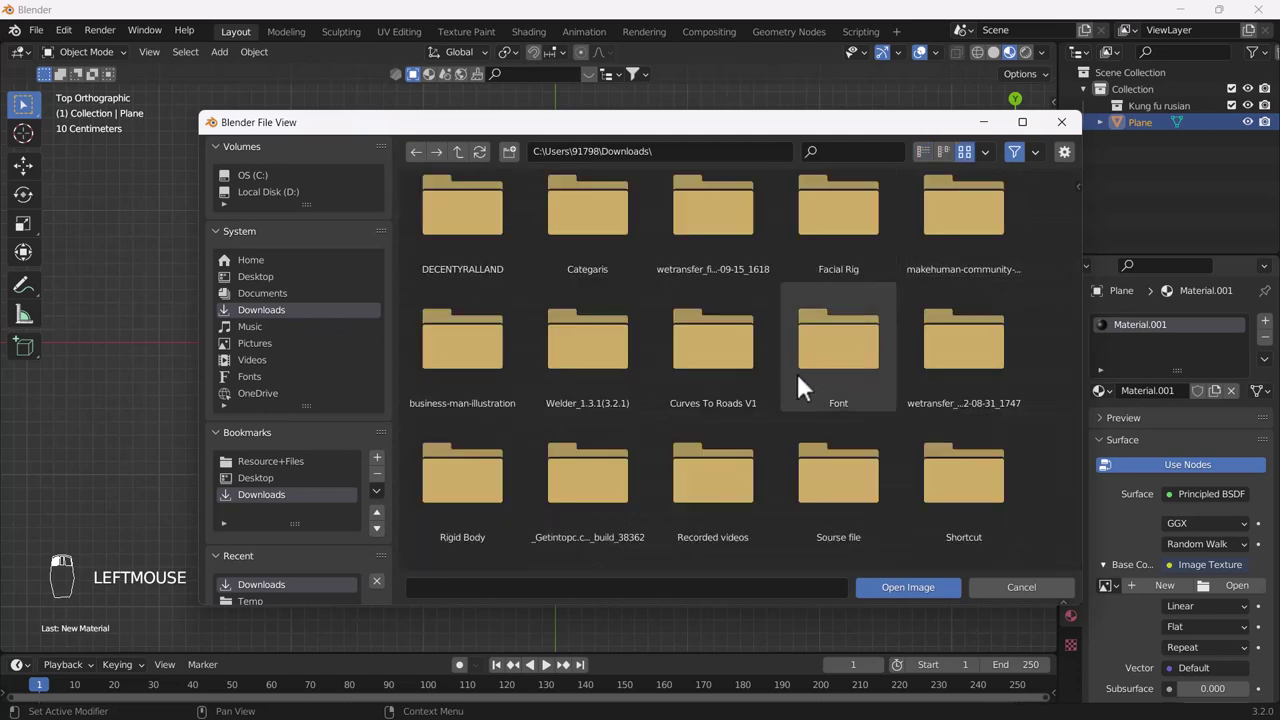
{"action": "scroll", "coordinate": [798, 374], "scroll_direction": "down", "scroll_amount": 4}
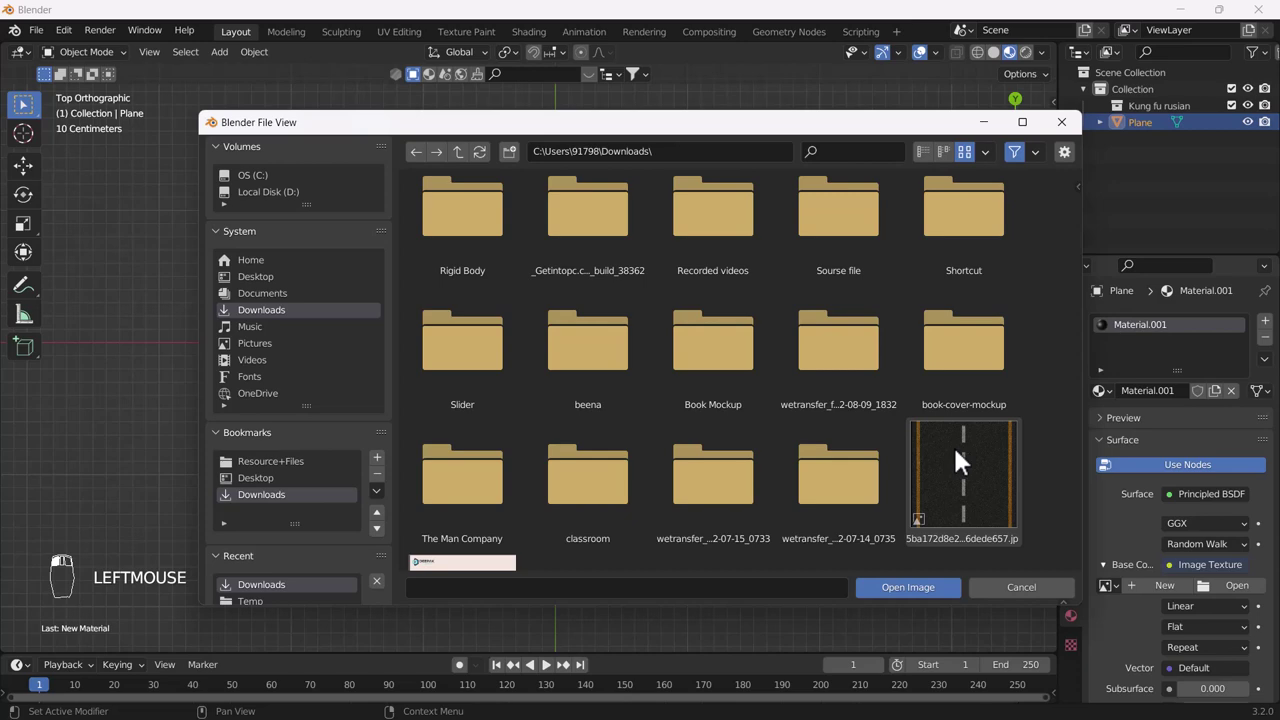
{"action": "double_click", "coordinate": [979, 473]}
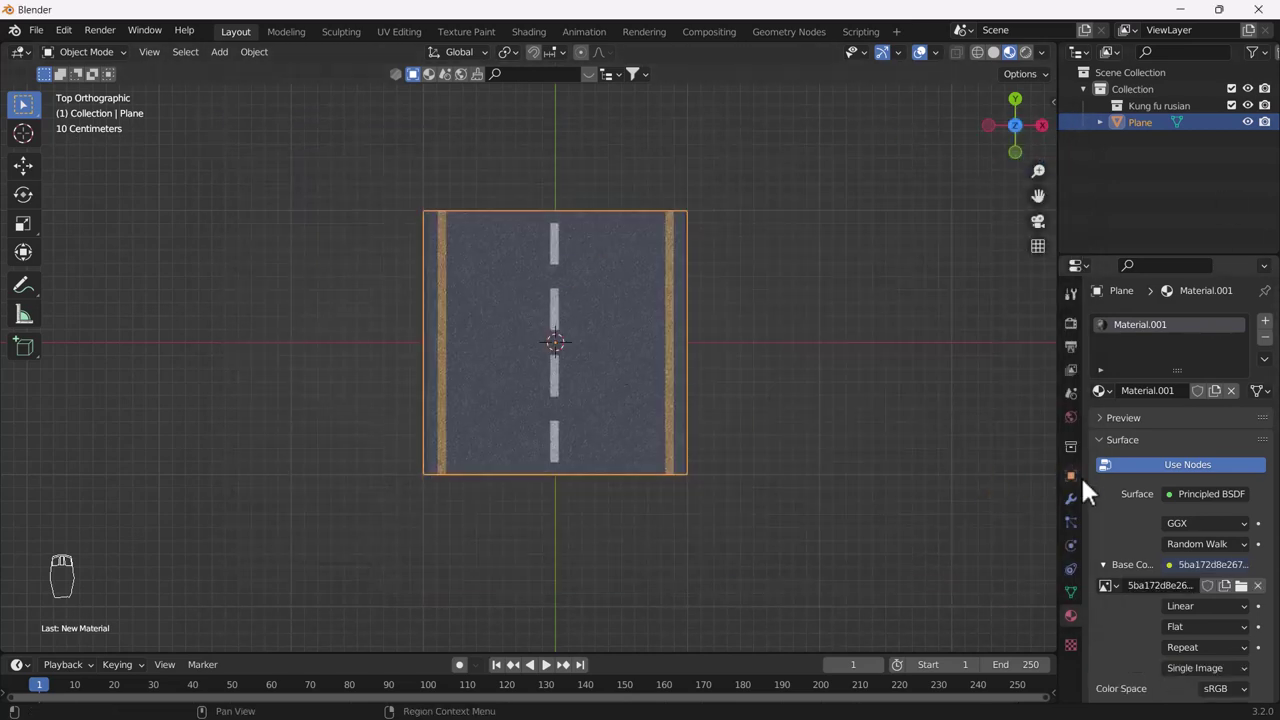
Step: Set the road material's Specular to 0
{"action": "scroll", "coordinate": [1157, 592], "scroll_direction": "down", "scroll_amount": 20}
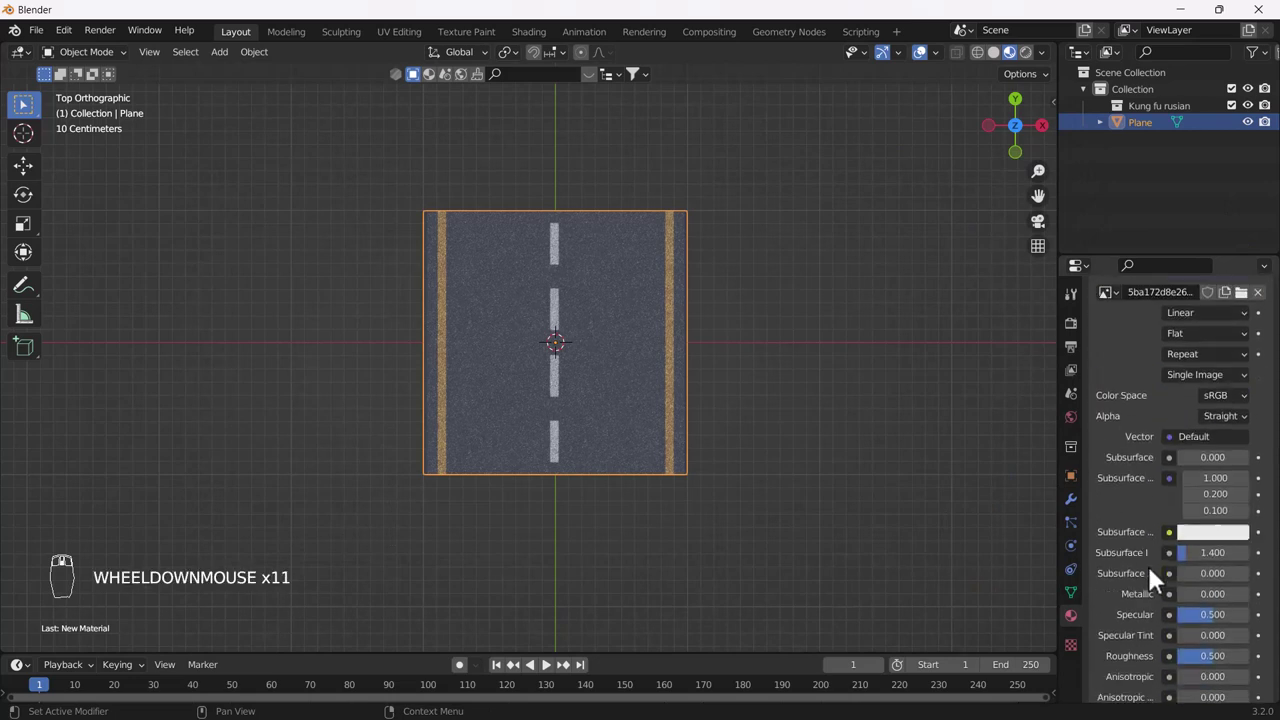
{"action": "scroll", "coordinate": [1170, 440], "scroll_direction": "up", "scroll_amount": 2}
{"action": "left_click_drag", "start_coordinate": [1207, 429], "coordinate": [1175, 429]}
{"action": "middle_click_drag", "start_coordinate": [651, 451], "coordinate": [617, 366]}
{"action": "key", "text": "grave"}
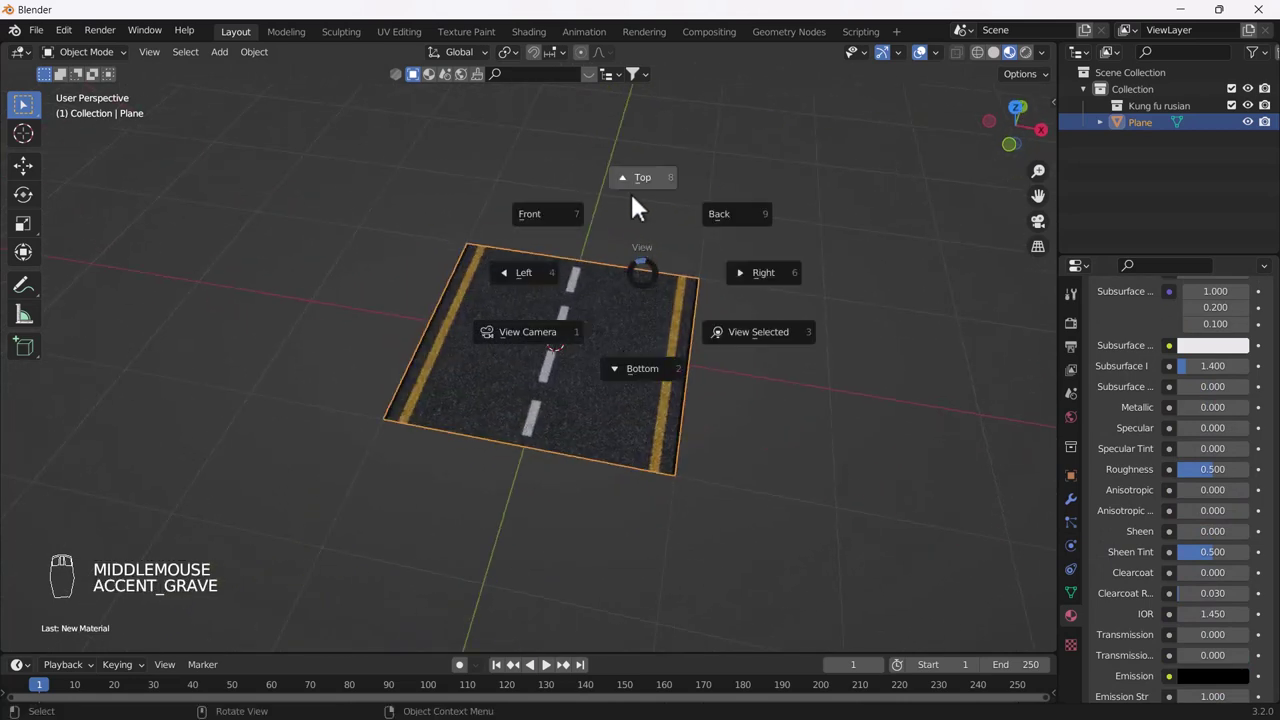
Step: Add an Array modifier with Count 2 to place two road tiles side by side
{"action": "left_click", "coordinate": [1071, 500]}
{"action": "left_click", "coordinate": [1124, 319]}
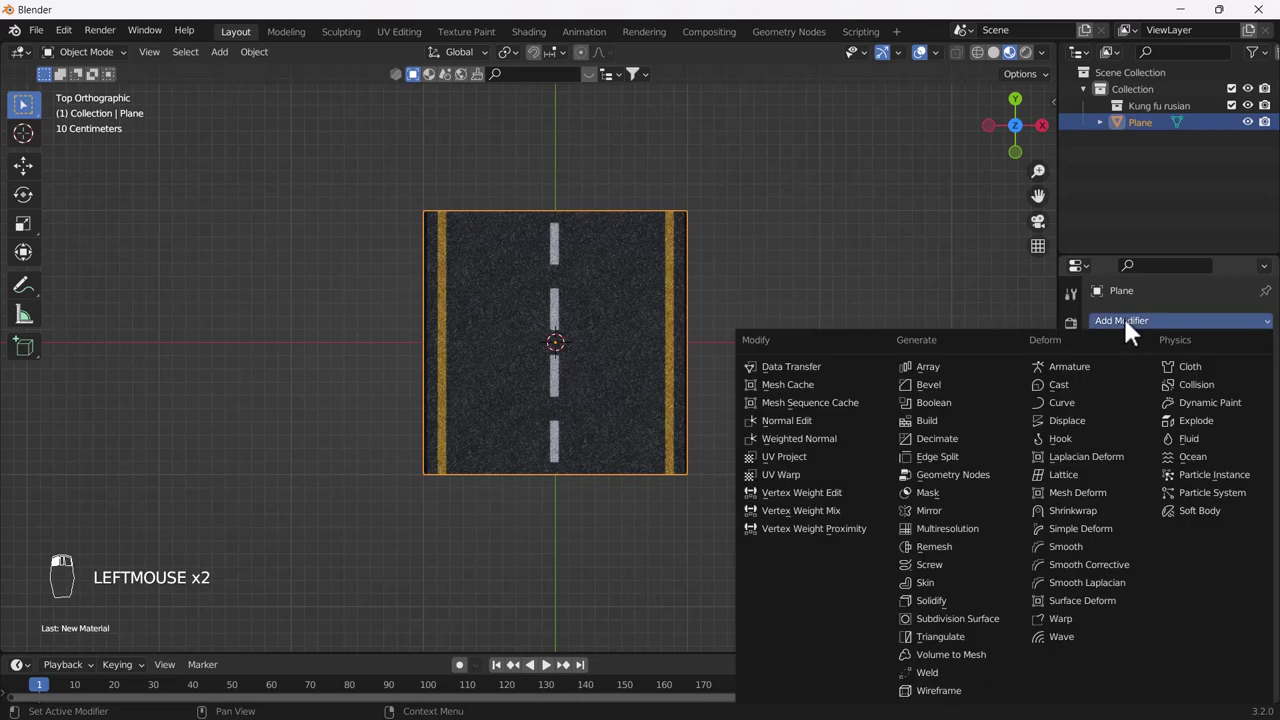
{"action": "left_click", "coordinate": [928, 367]}
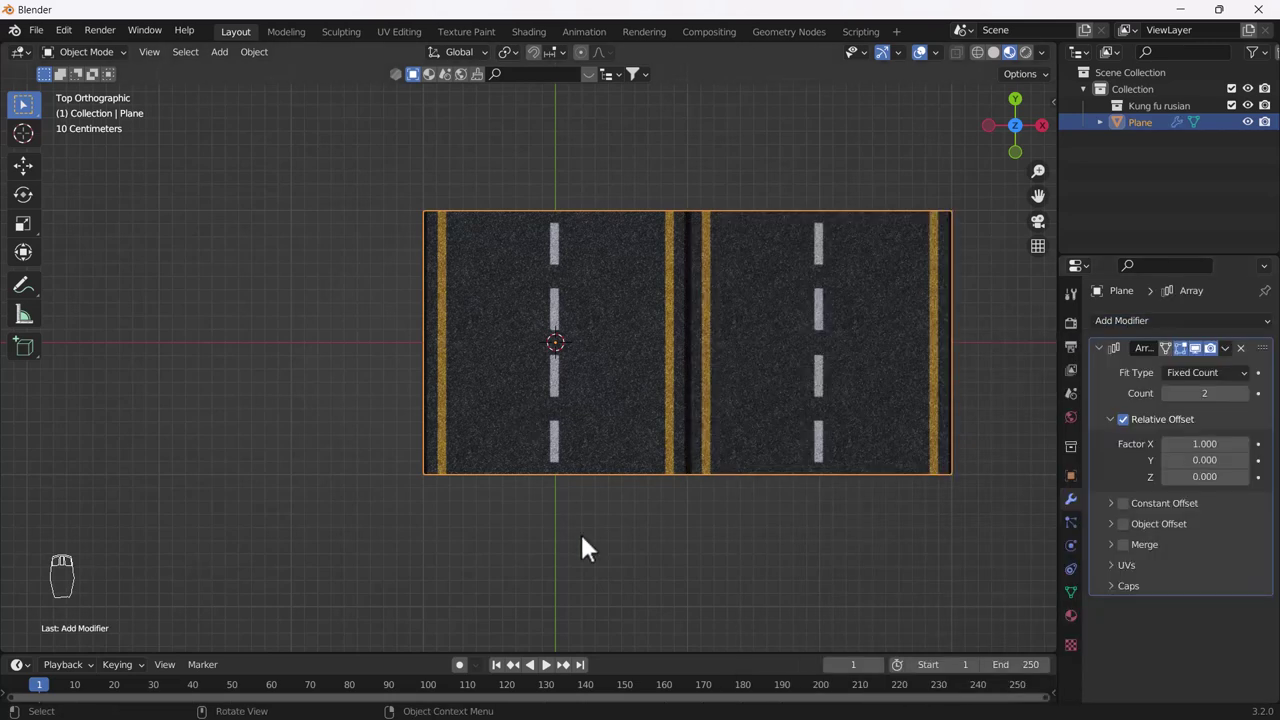
{"action": "left_click", "coordinate": [505, 440]}
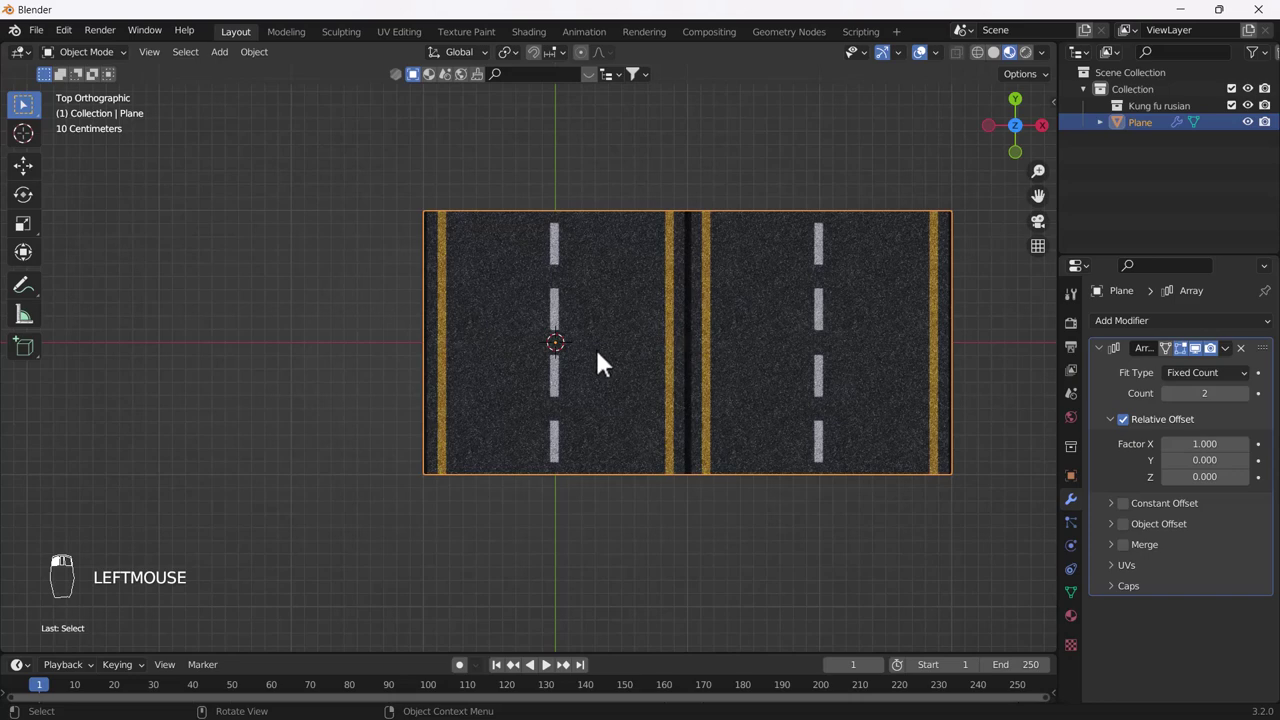
{"action": "key", "text": "Tab"}
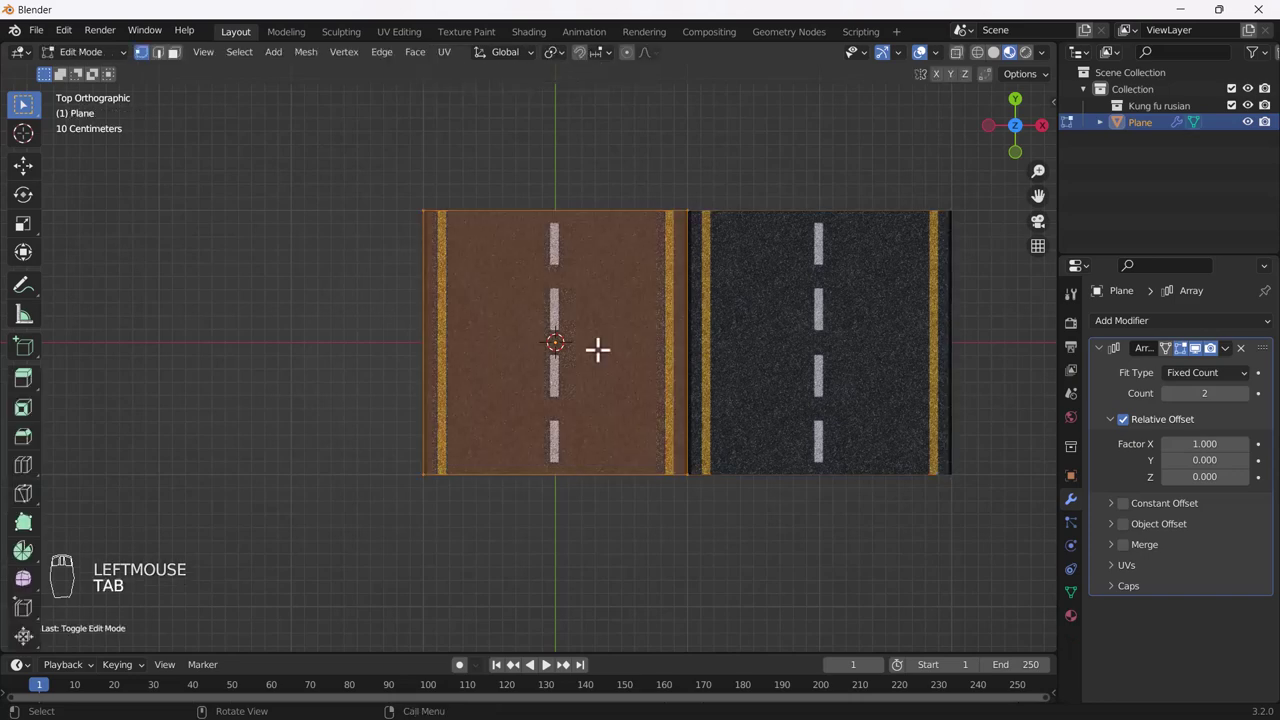
Step: Rotate the road mesh -90° on Z so the tiles join into one strip
{"action": "key", "text": "r"}
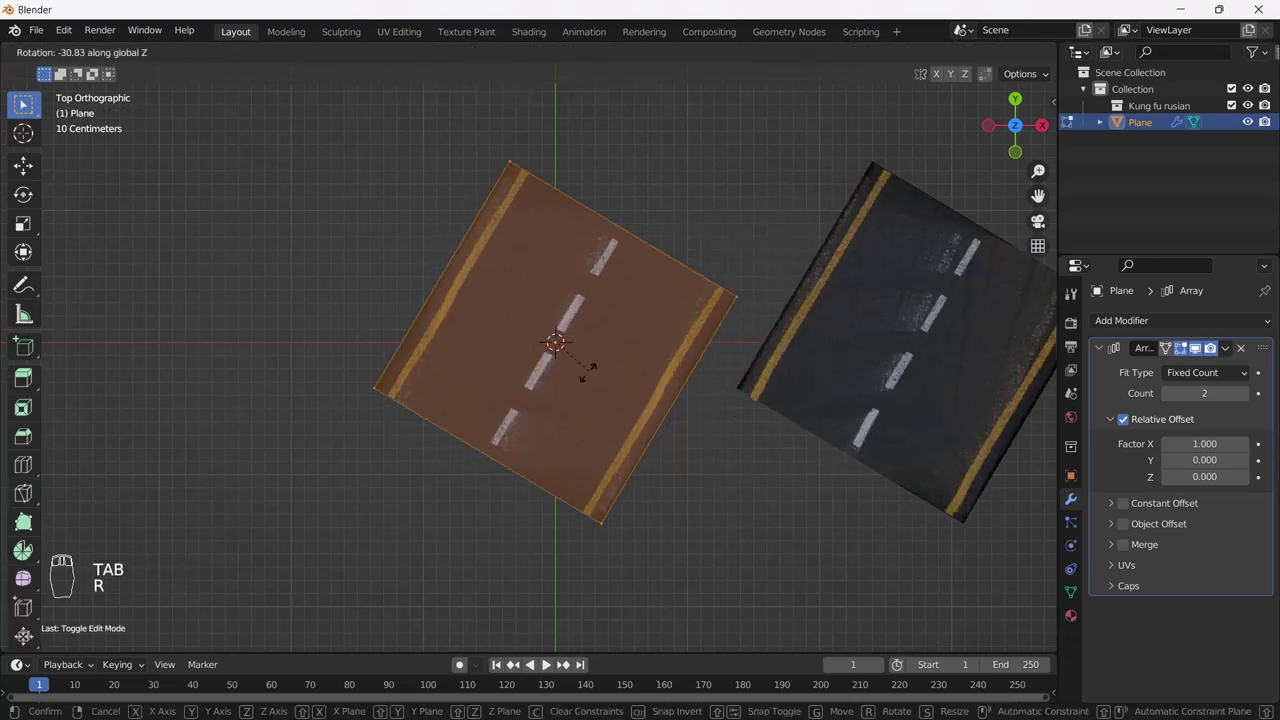
{"action": "left_click", "coordinate": [543, 406], "text": "ctrl"}
{"action": "left_click", "coordinate": [617, 551]}
{"action": "key", "text": "Tab"}
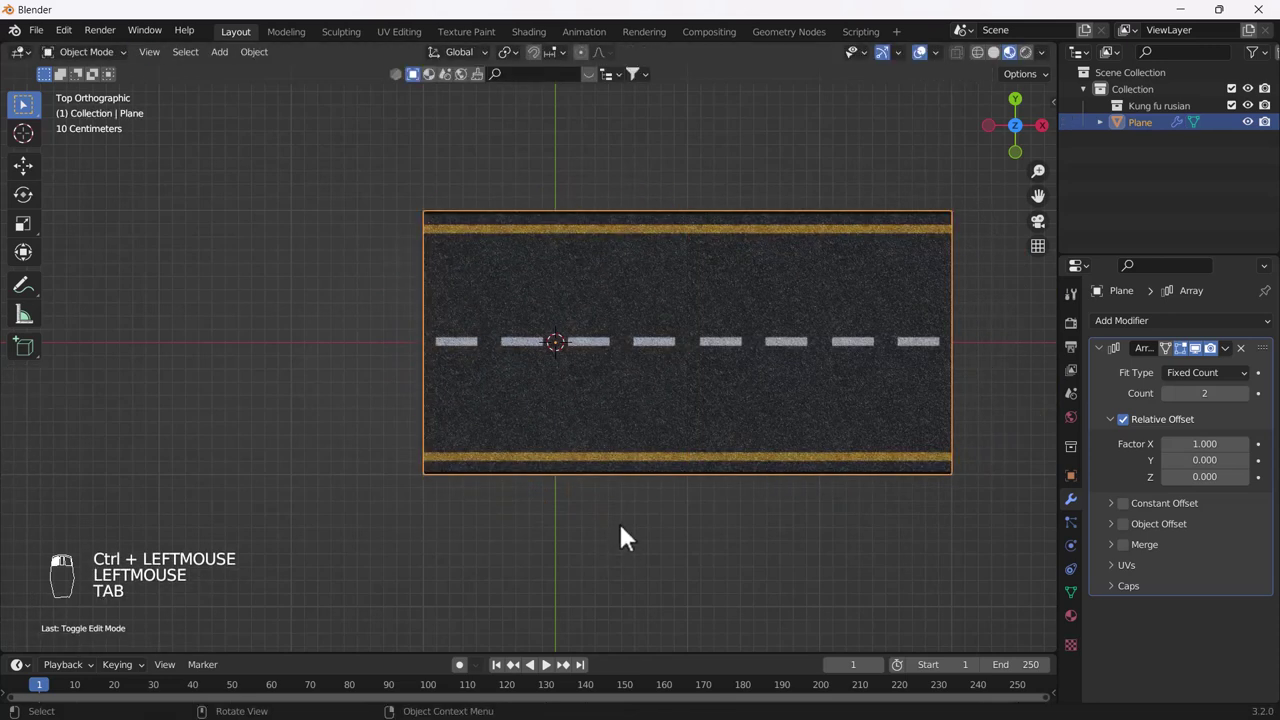
Step: Add a Nurbs path curve to the scene
{"action": "key", "text": "shift+a"}
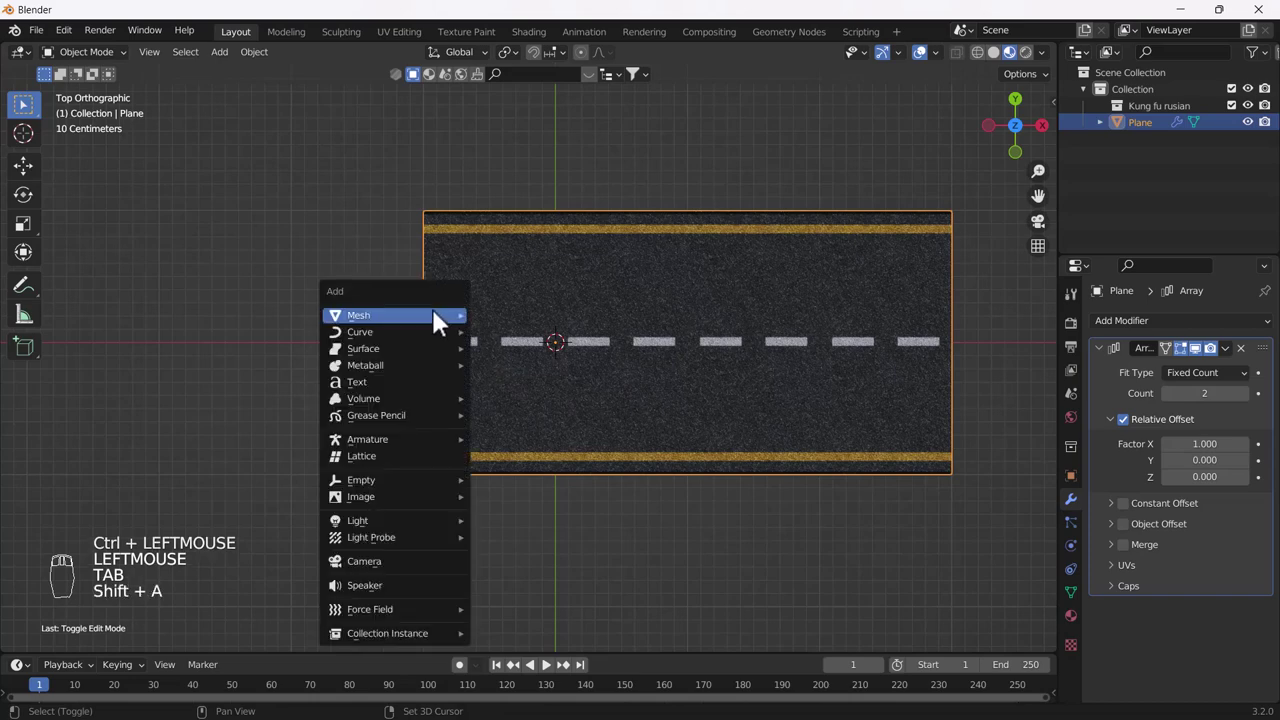
{"action": "mouse_move", "coordinate": [372, 341]}
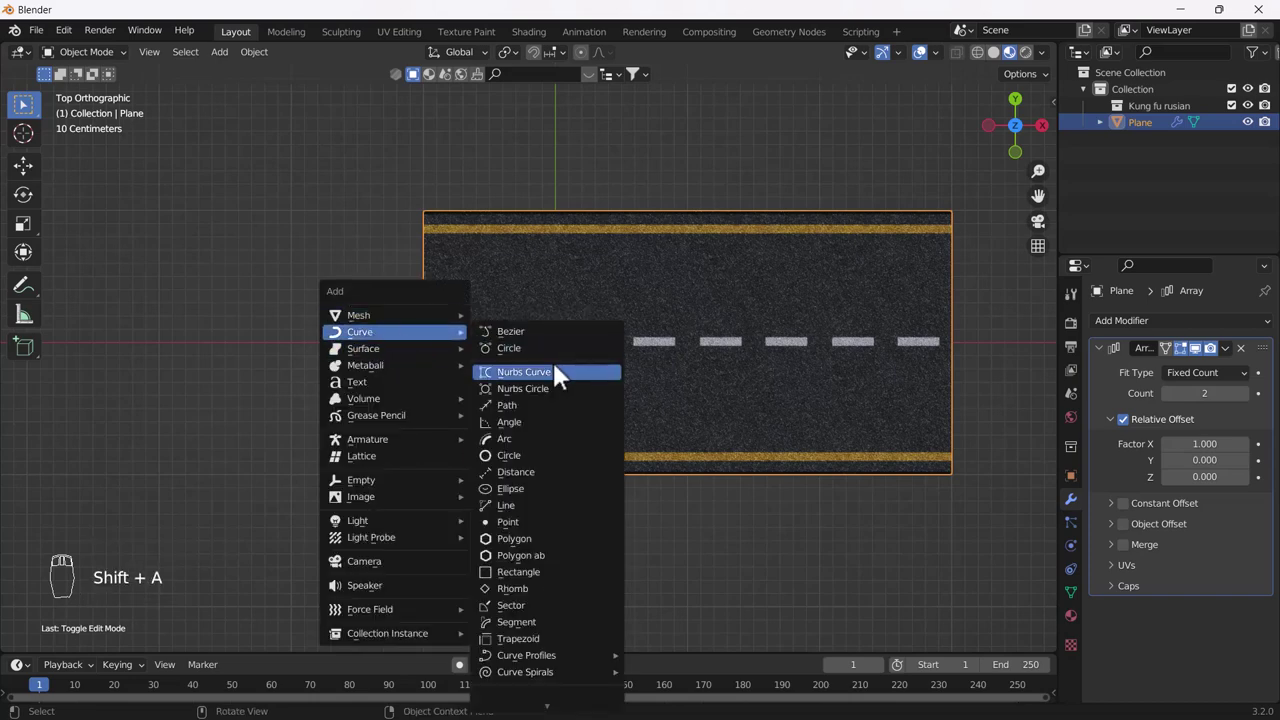
{"action": "left_click", "coordinate": [515, 406]}
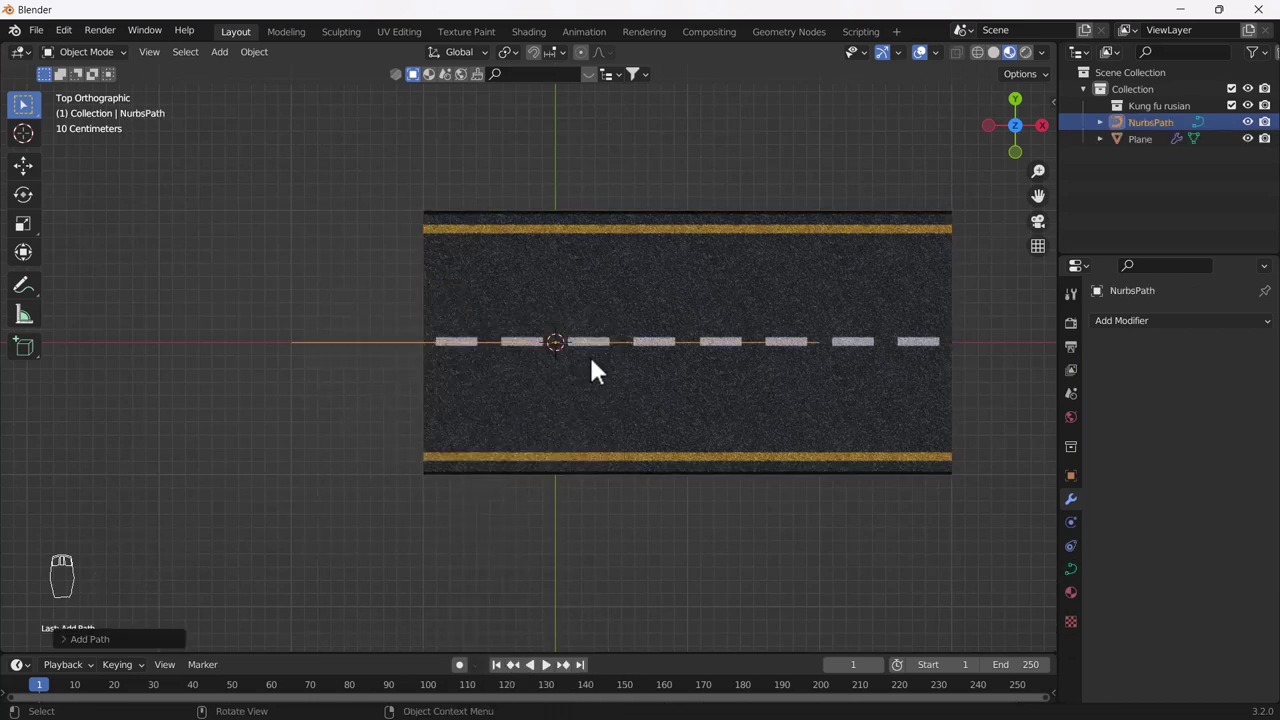
{"action": "left_click", "coordinate": [744, 421]}
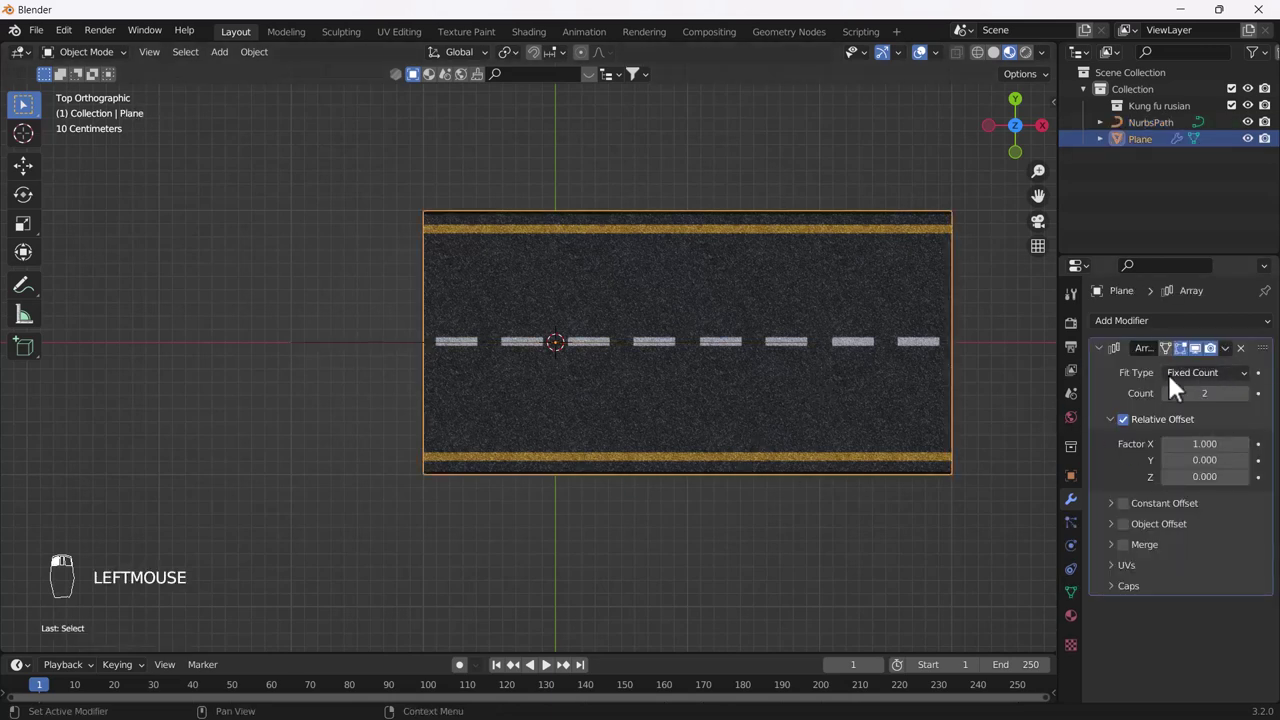
Step: Set the Array modifier's Fit Type to Fit Curve using NurbsPath as the curve
{"action": "left_click", "coordinate": [1207, 373]}
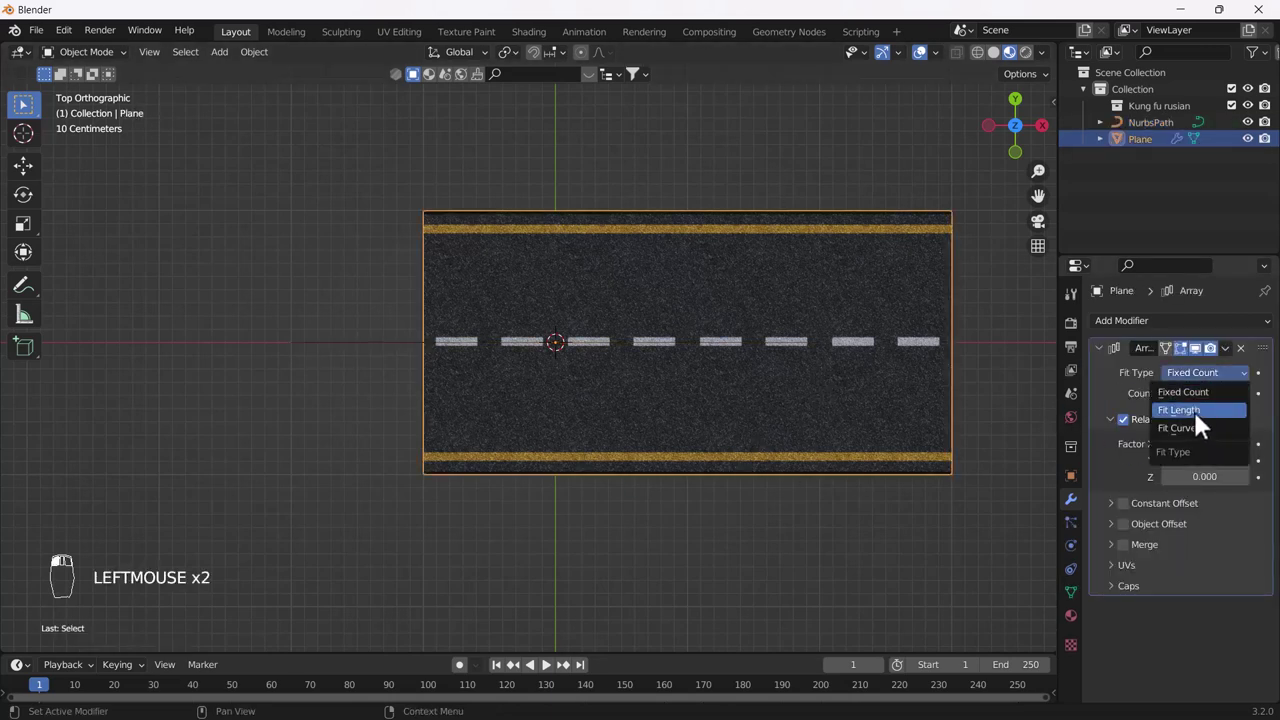
{"action": "left_click", "coordinate": [1191, 427]}
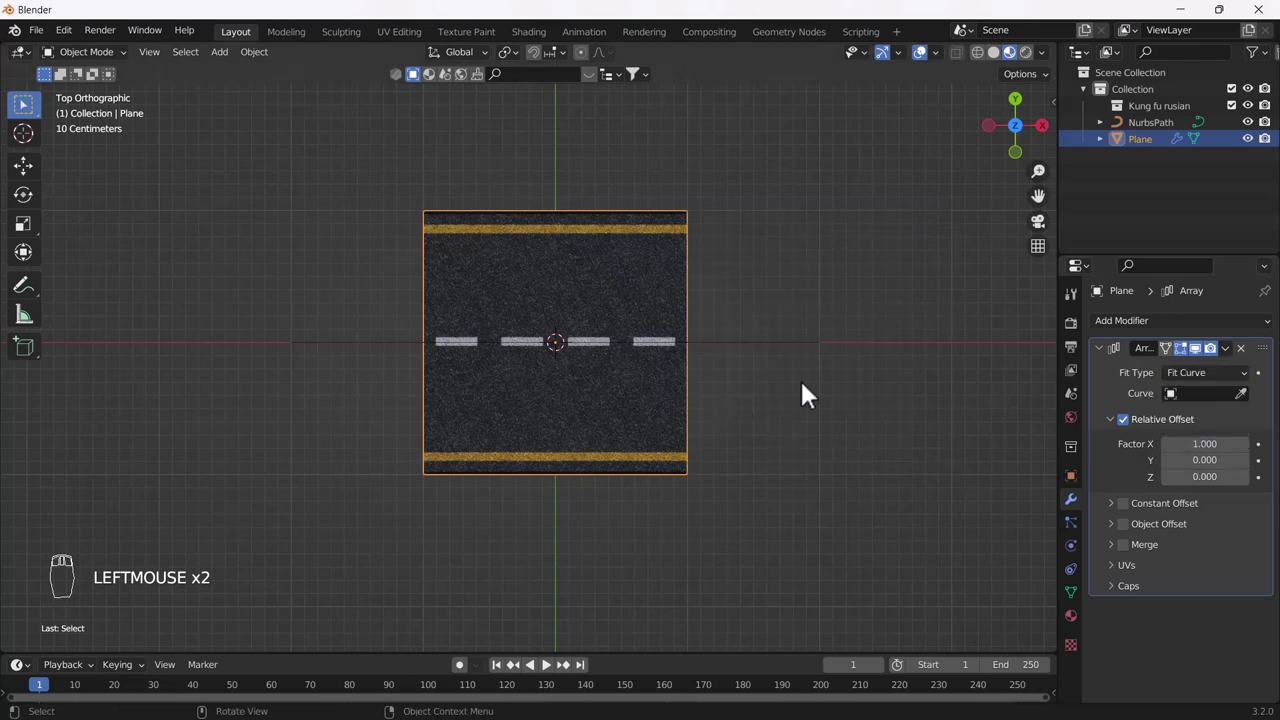
{"action": "left_click", "coordinate": [1220, 393]}
{"action": "left_click", "coordinate": [1125, 418]}
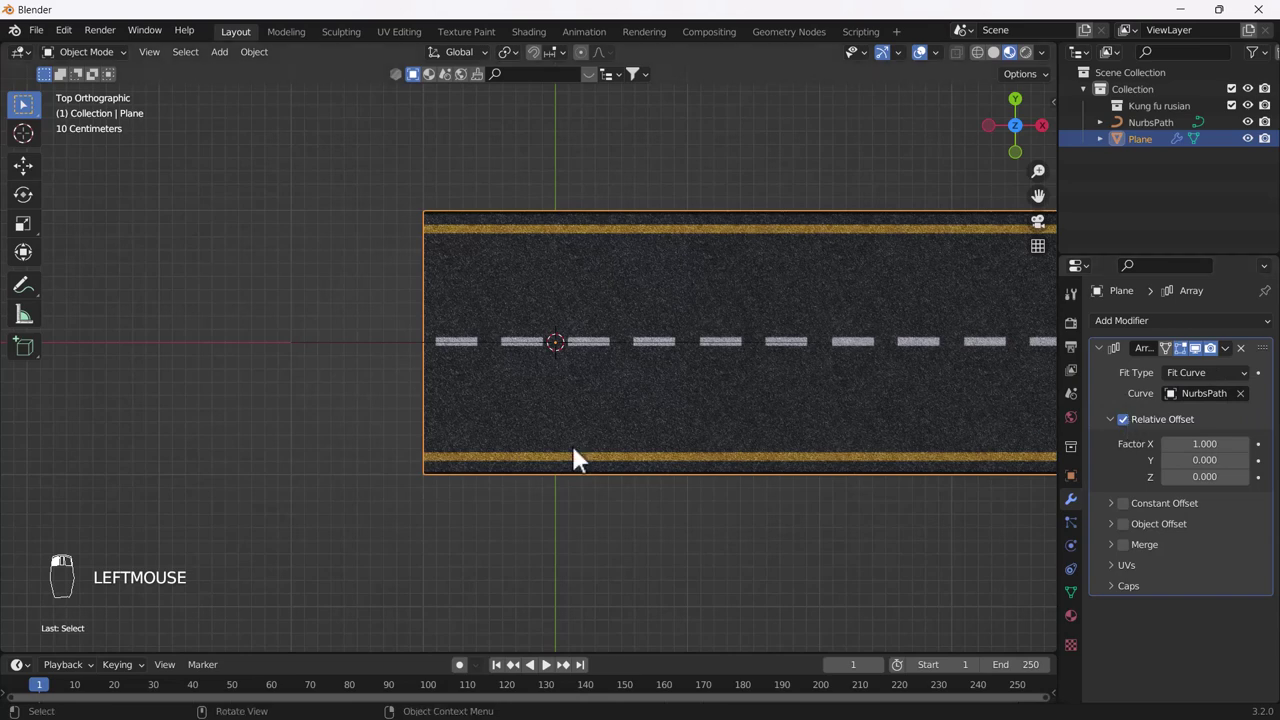
{"action": "scroll", "coordinate": [540, 434], "scroll_direction": "down", "scroll_amount": 9}
{"action": "scroll", "coordinate": [553, 428], "scroll_direction": "up", "scroll_amount": 5}
{"action": "scroll", "coordinate": [646, 429], "scroll_direction": "up", "scroll_amount": 3}
{"action": "middle_click_drag", "start_coordinate": [646, 429], "coordinate": [443, 443], "text": "shift"}
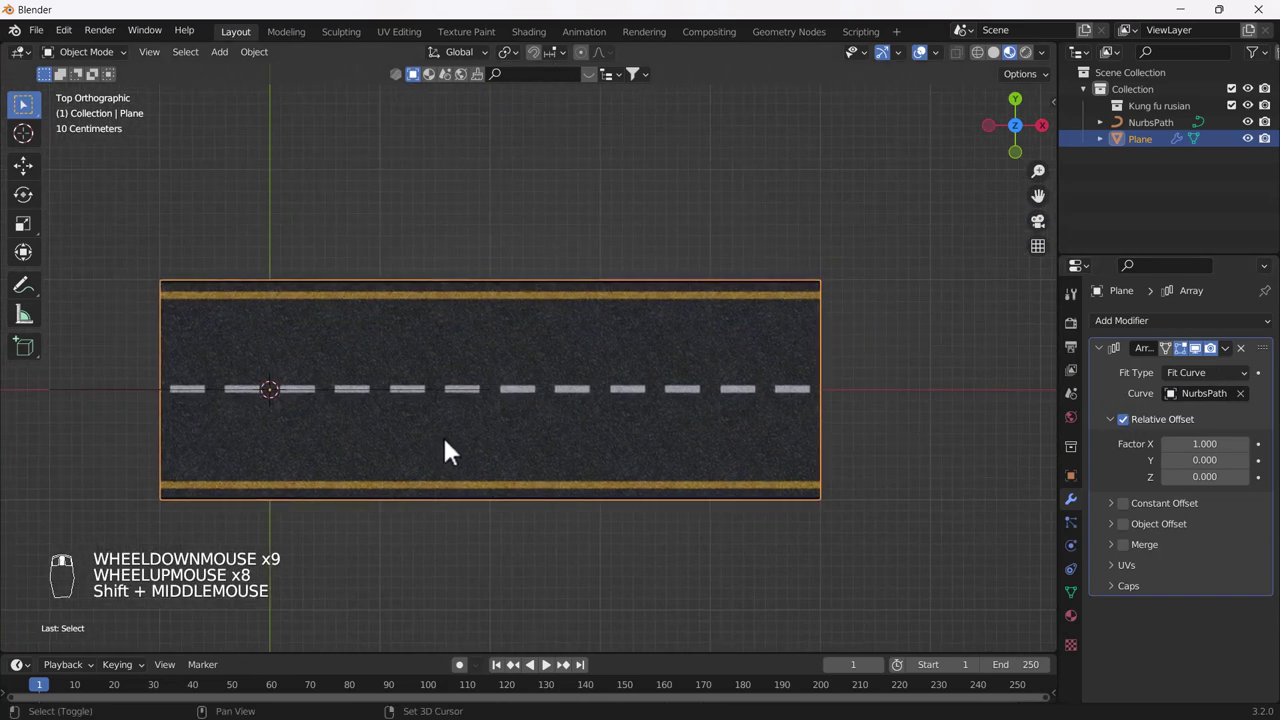
{"action": "scroll", "coordinate": [465, 412], "scroll_direction": "down", "scroll_amount": 1}
{"action": "left_click", "coordinate": [460, 401]}
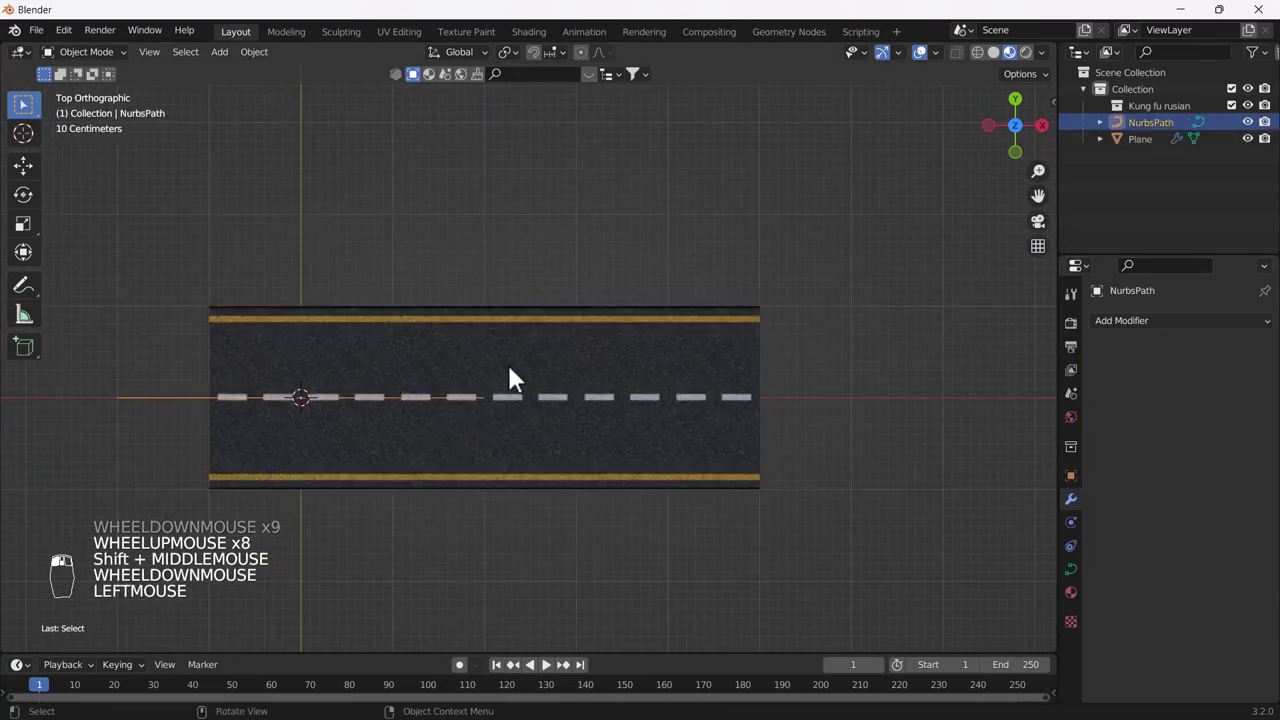
Step: Extrude a new control point from the NurbsPath end further to the right
{"action": "key", "text": "Tab"}
{"action": "left_click_drag", "start_coordinate": [457, 364], "coordinate": [503, 423]}
{"action": "key", "text": "e"}
{"action": "key", "text": "e"}
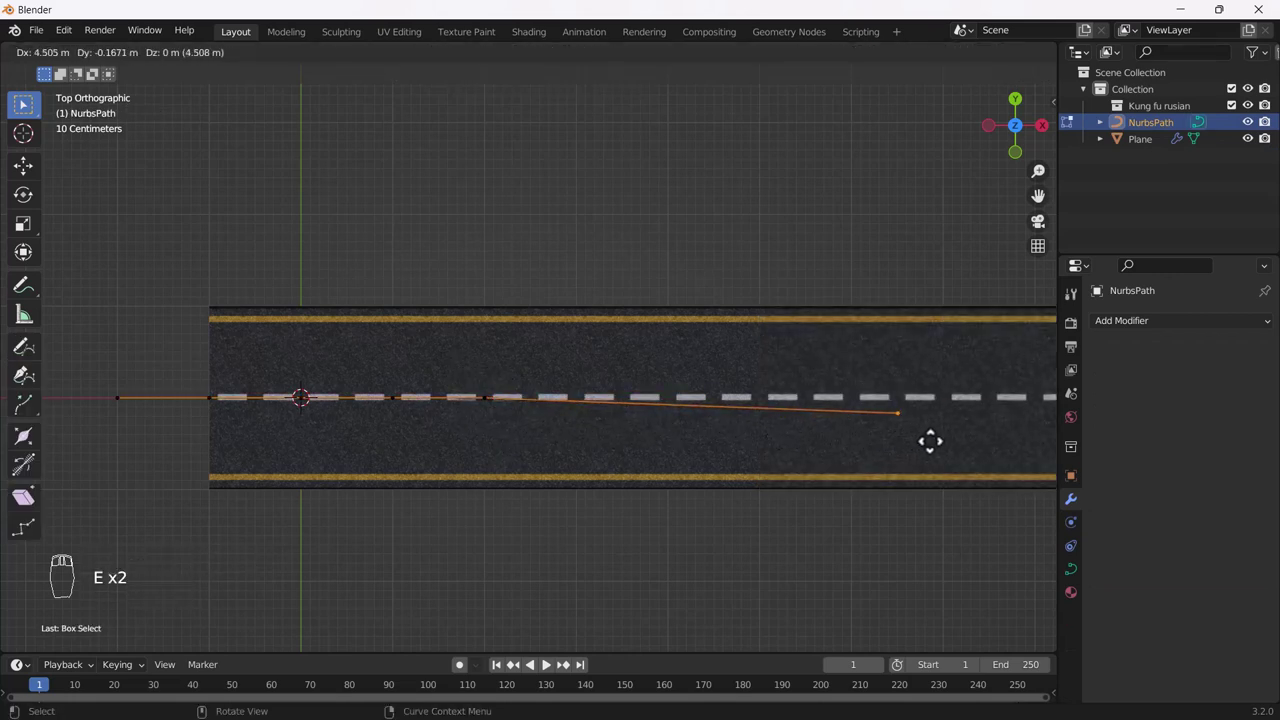
{"action": "left_click", "coordinate": [923, 430]}
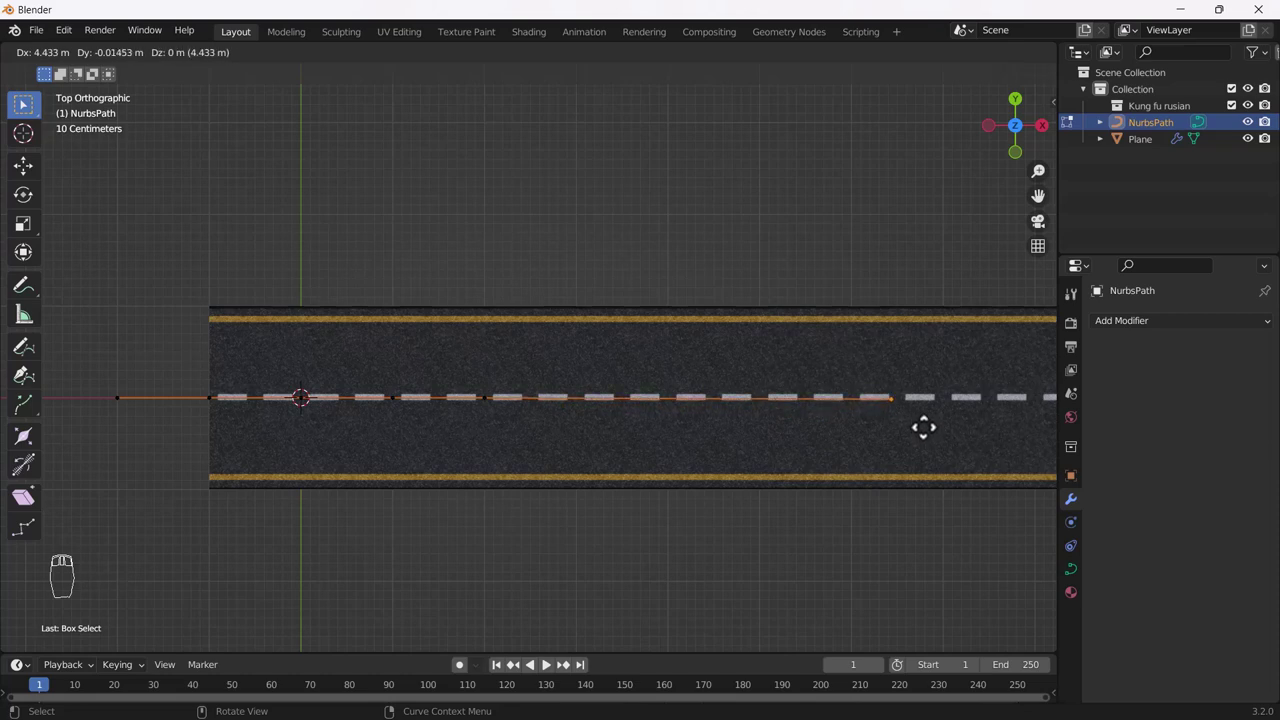
{"action": "scroll", "coordinate": [923, 430], "scroll_direction": "down", "scroll_amount": 6}
{"action": "scroll", "coordinate": [923, 430], "scroll_direction": "up", "scroll_amount": 2}
{"action": "middle_click_drag", "start_coordinate": [915, 430], "coordinate": [760, 436], "text": "shift"}
Step: Keep the extended path, return to Object Mode, and reselect the road plane
{"action": "key", "text": "g"}
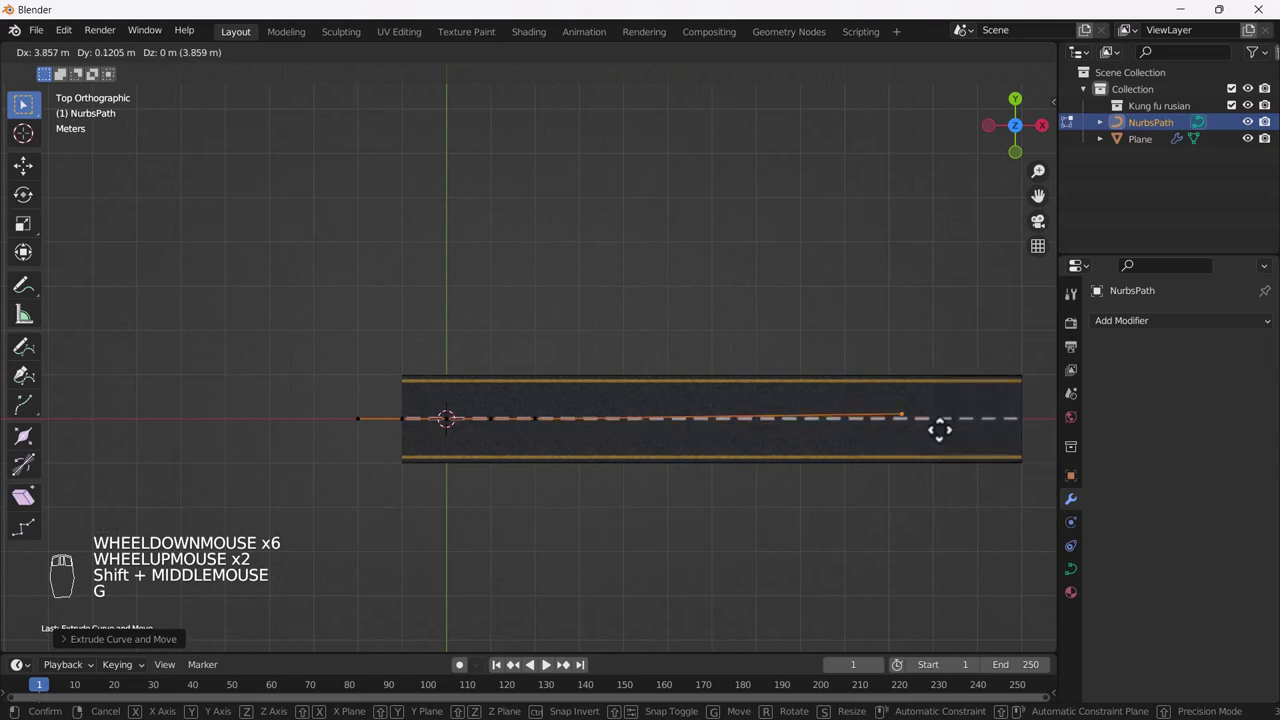
{"action": "right_click", "coordinate": [945, 443]}
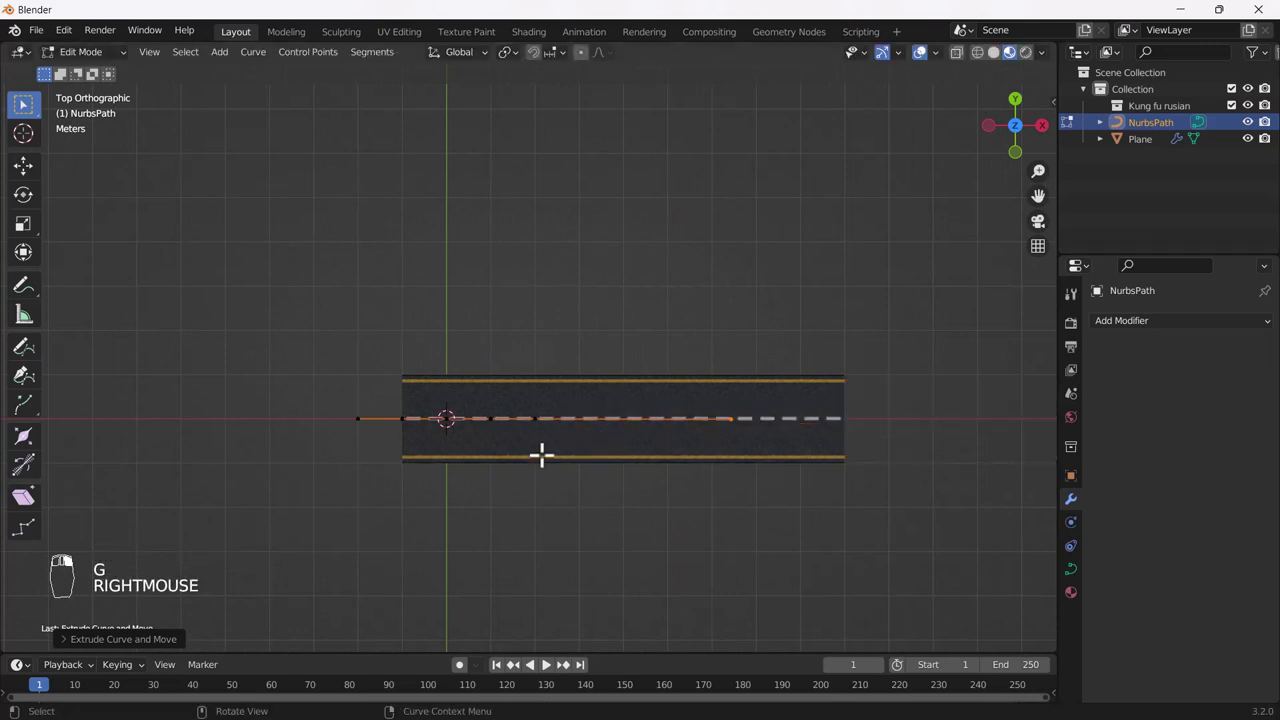
{"action": "scroll", "coordinate": [555, 450], "scroll_direction": "up", "scroll_amount": 3}
{"action": "scroll", "coordinate": [540, 449], "scroll_direction": "down", "scroll_amount": 2}
{"action": "key", "text": "Tab"}
{"action": "left_click", "coordinate": [690, 402]}
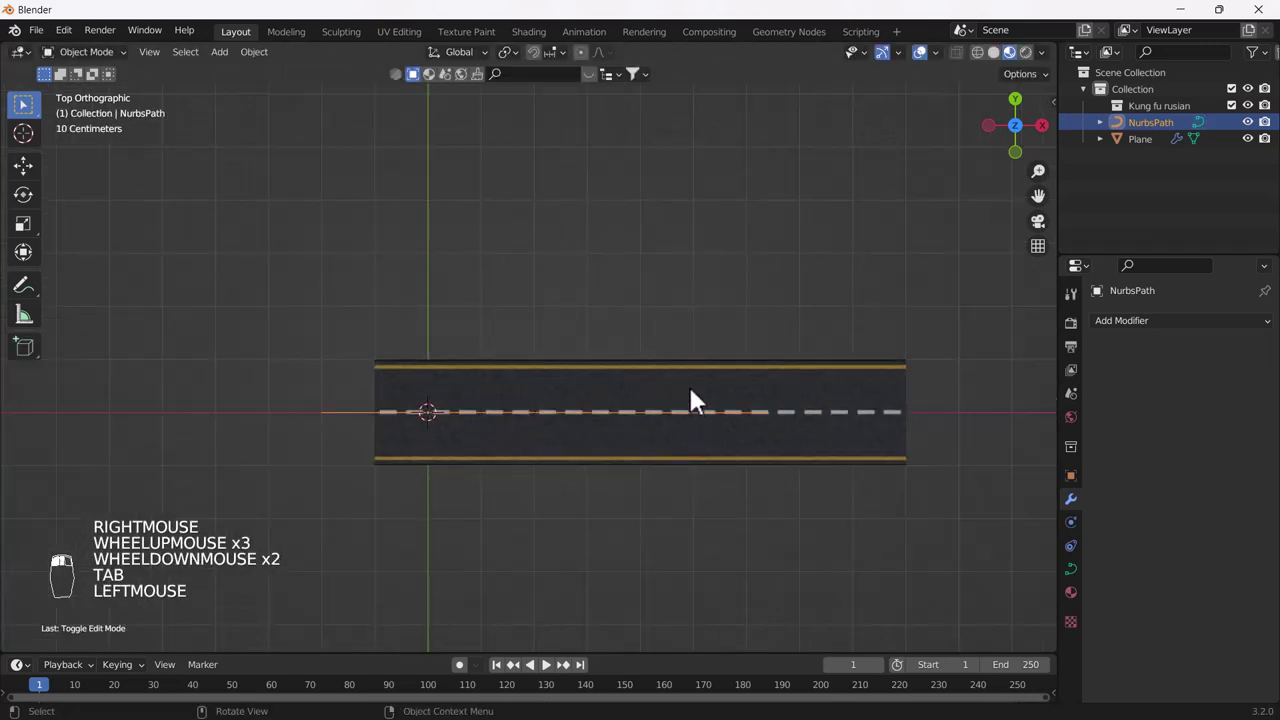
{"action": "left_click", "coordinate": [1185, 321]}
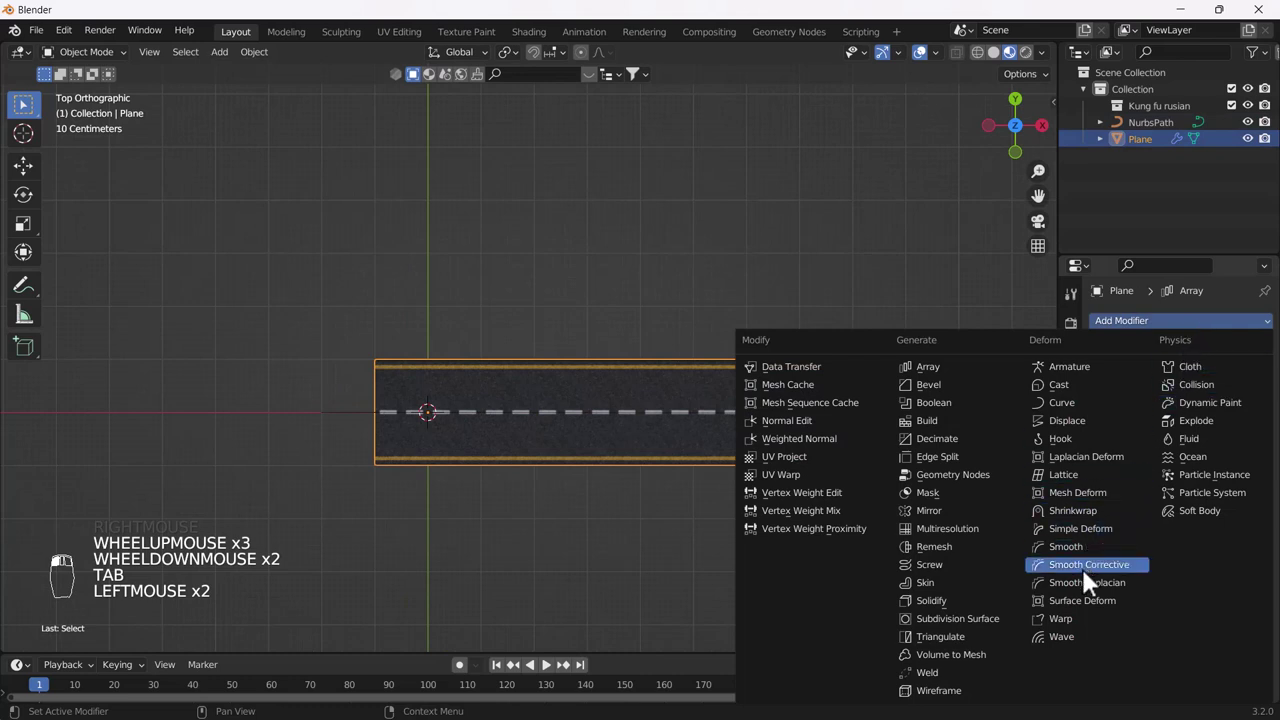
Step: Add a Curve deform modifier to the road with NurbsPath as the curve object
{"action": "left_click", "coordinate": [1076, 399]}
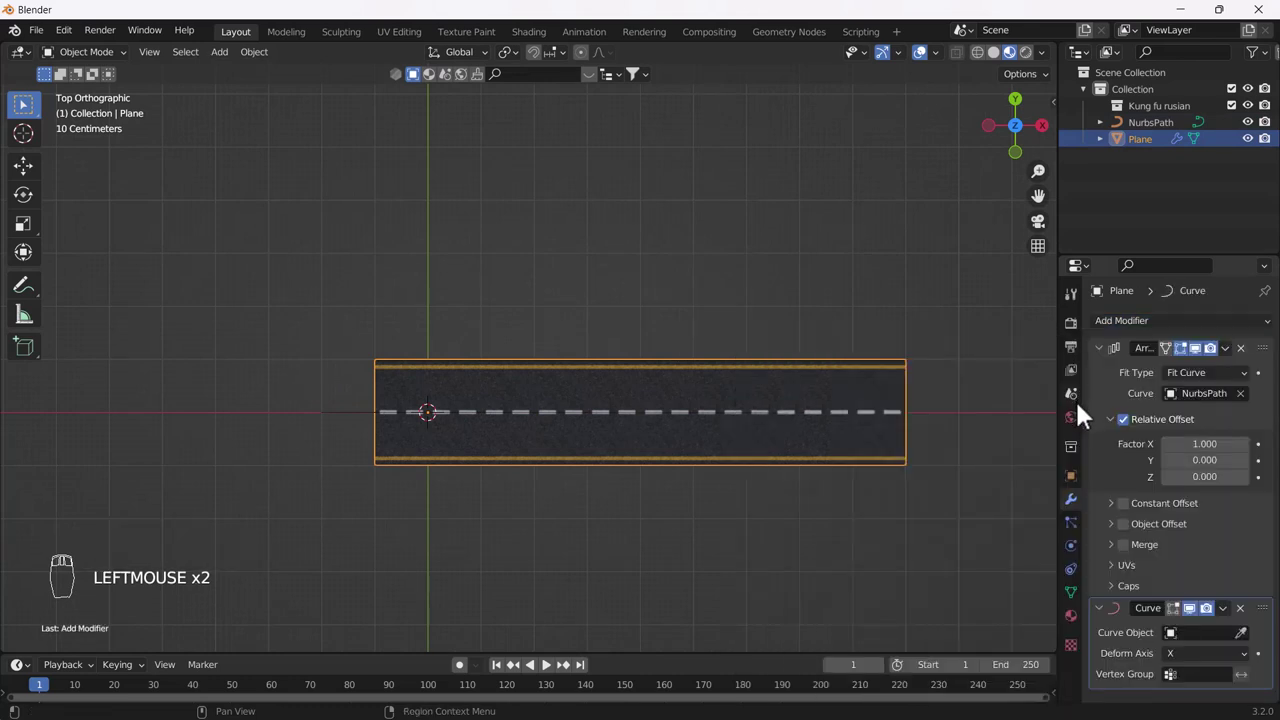
{"action": "scroll", "coordinate": [1187, 615], "scroll_direction": "down", "scroll_amount": 4}
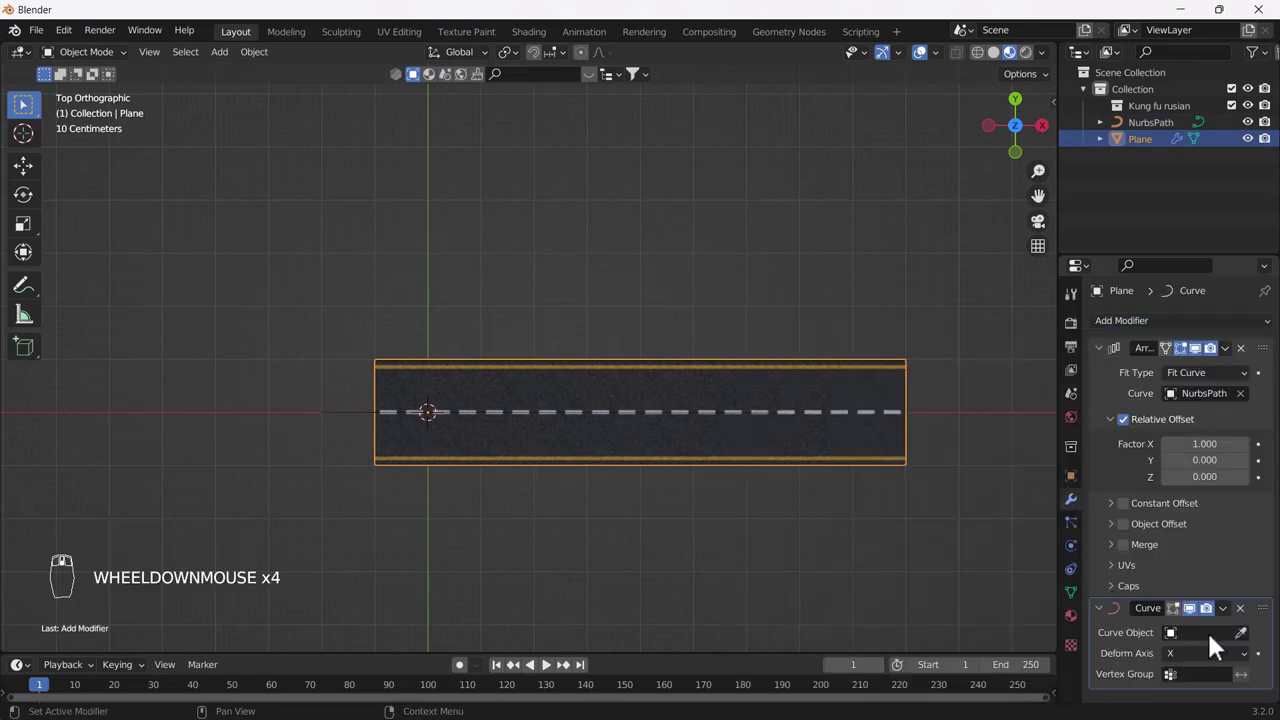
{"action": "left_click", "coordinate": [1207, 632]}
{"action": "left_click", "coordinate": [1128, 457]}
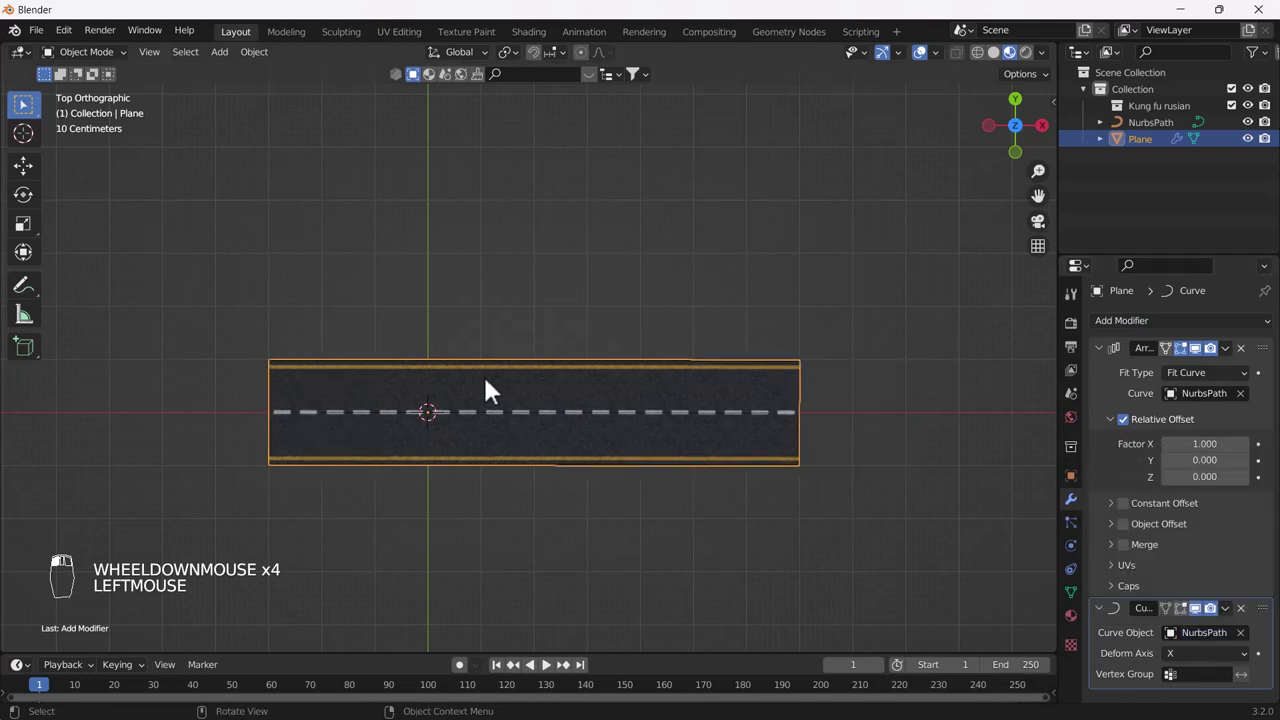
{"action": "left_click", "coordinate": [465, 415]}
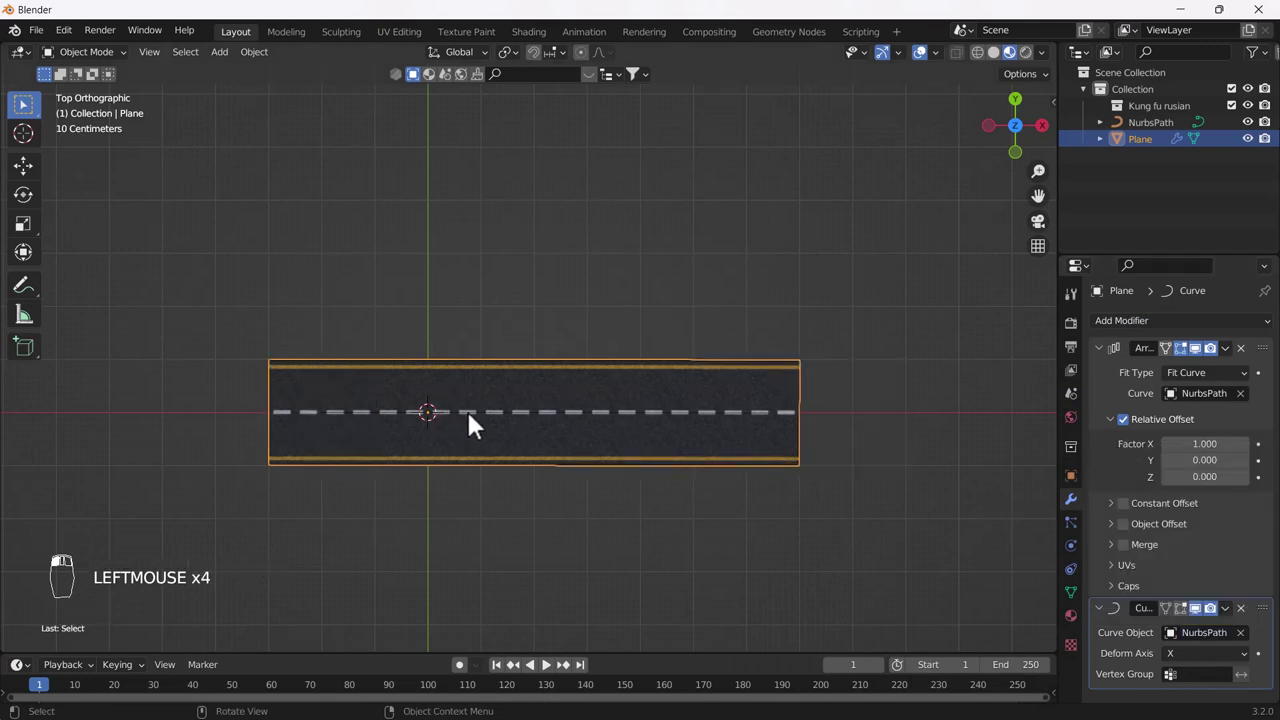
{"action": "key", "text": "Tab"}
{"action": "scroll", "coordinate": [560, 420], "scroll_direction": "down", "scroll_amount": 2}
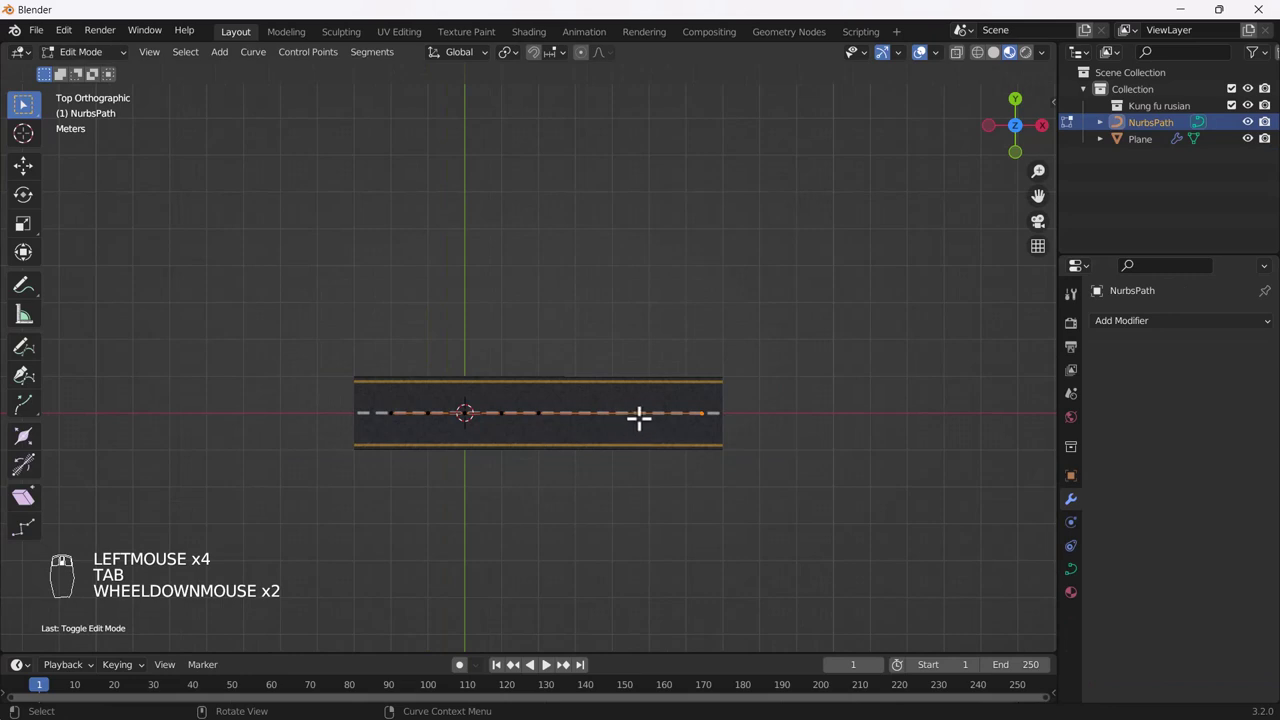
Step: Extrude new path points from the end, bending the road up-right and then down
{"action": "left_click", "coordinate": [698, 411]}
{"action": "key", "text": "e"}
{"action": "key", "text": "e"}
{"action": "left_click", "coordinate": [797, 283]}
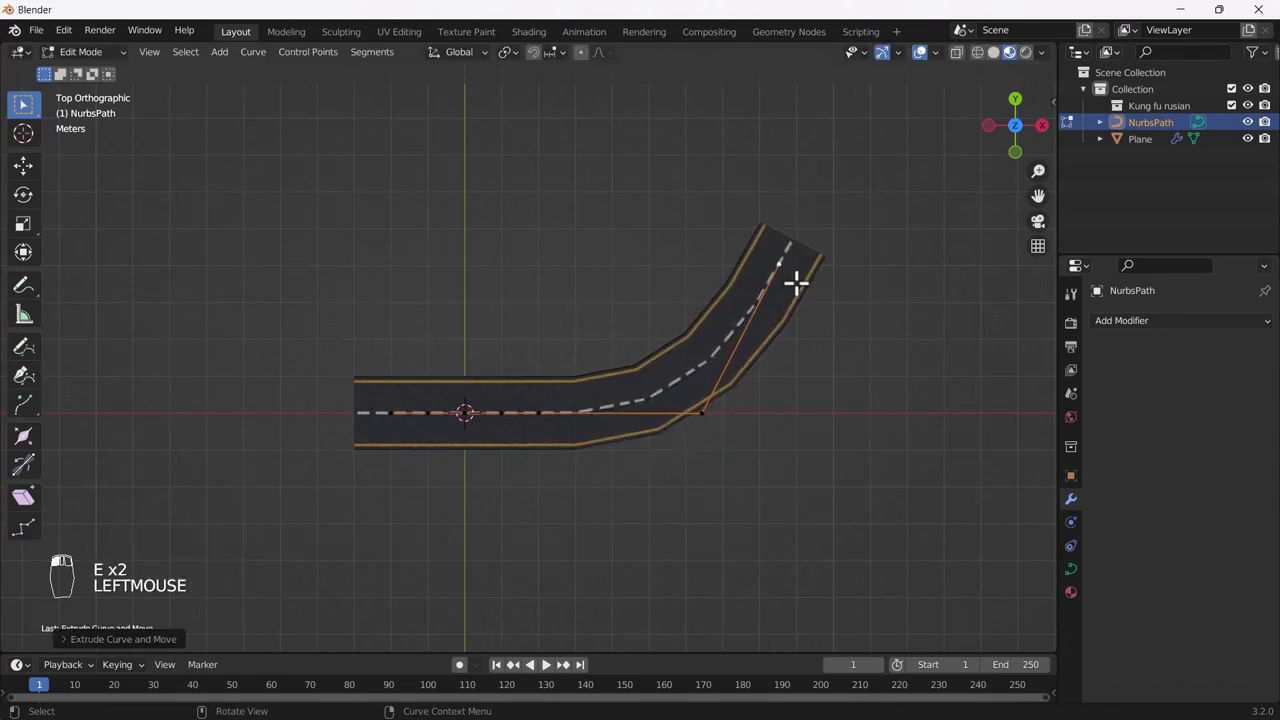
{"action": "scroll", "coordinate": [800, 286], "scroll_direction": "down", "scroll_amount": 2}
{"action": "middle_click_drag", "start_coordinate": [803, 289], "coordinate": [611, 363], "text": "shift"}
{"action": "scroll", "coordinate": [611, 363], "scroll_direction": "down", "scroll_amount": 1, "text": "shift"}
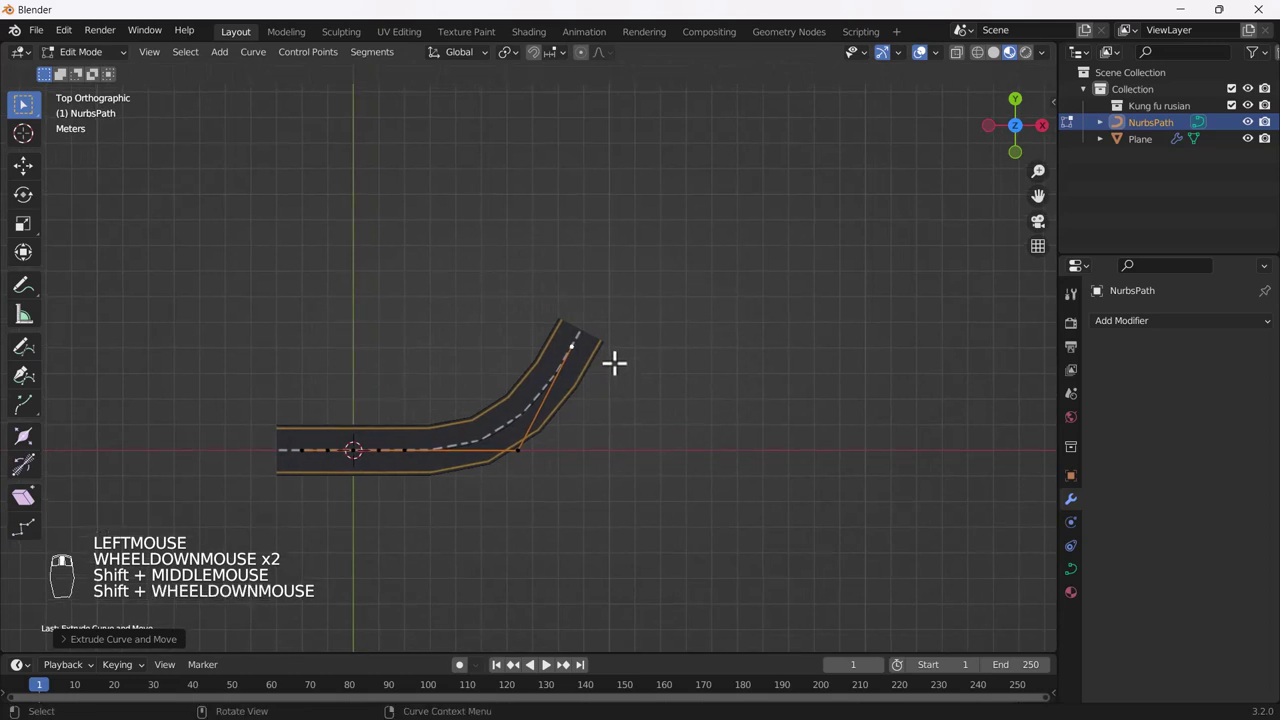
{"action": "key", "text": "e"}
{"action": "key", "text": "e"}
{"action": "key", "text": "e"}
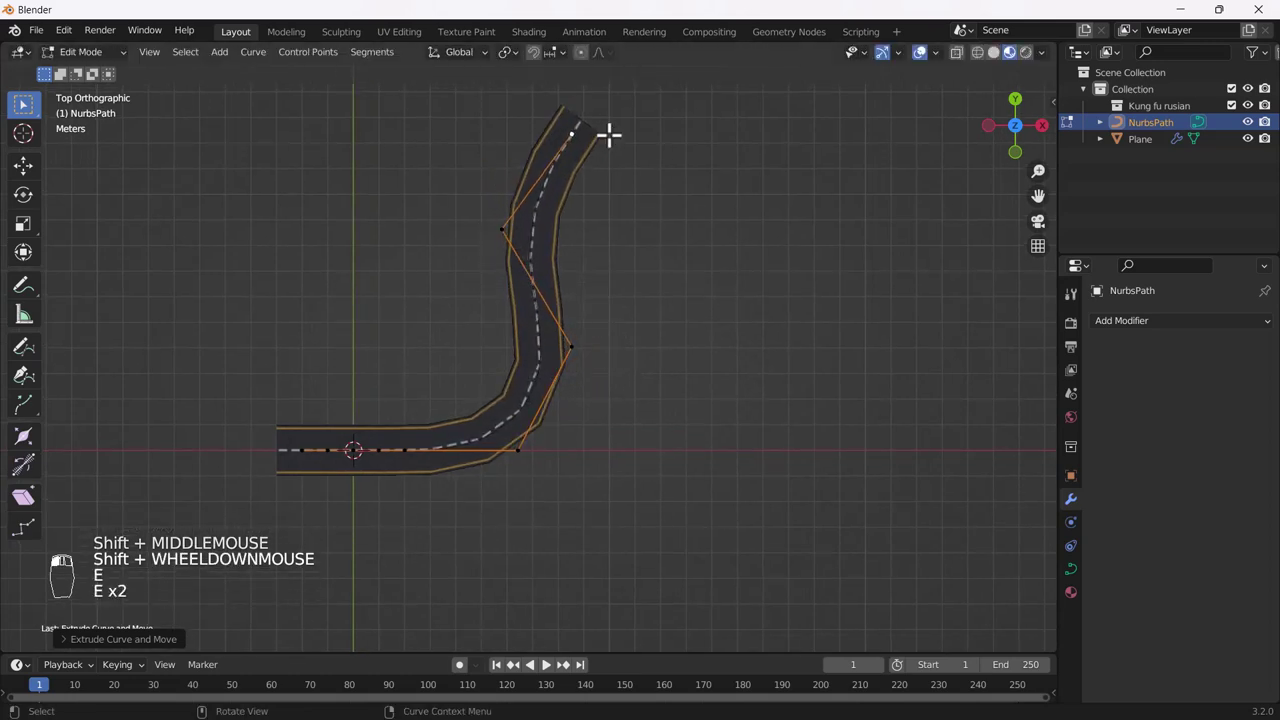
{"action": "key", "text": "e"}
{"action": "key", "text": "e"}
{"action": "key", "text": "e"}
{"action": "key", "text": "e"}
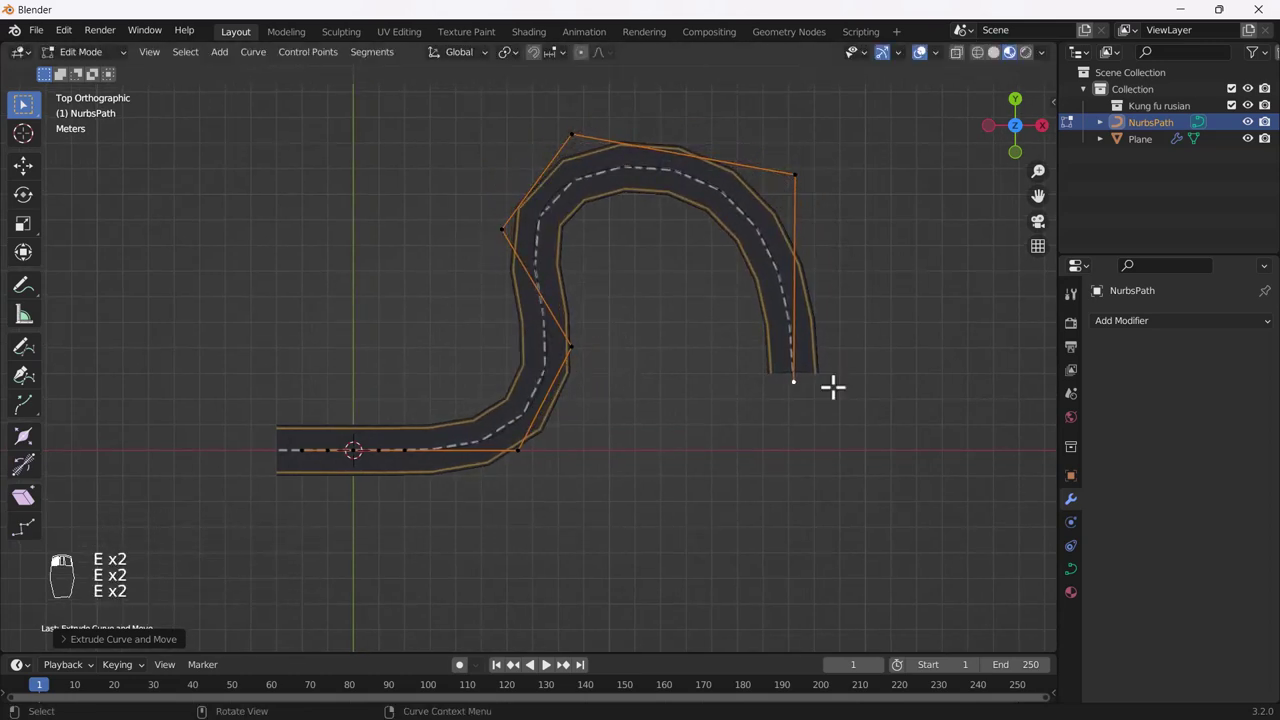
Step: Extrude further path points down-right, then up to the top right, discarding one stray extrusion
{"action": "key", "text": "e"}
{"action": "key", "text": "e"}
{"action": "left_click", "coordinate": [737, 557]}
{"action": "key", "text": "e"}
{"action": "key", "text": "e"}
{"action": "left_click", "coordinate": [920, 620]}
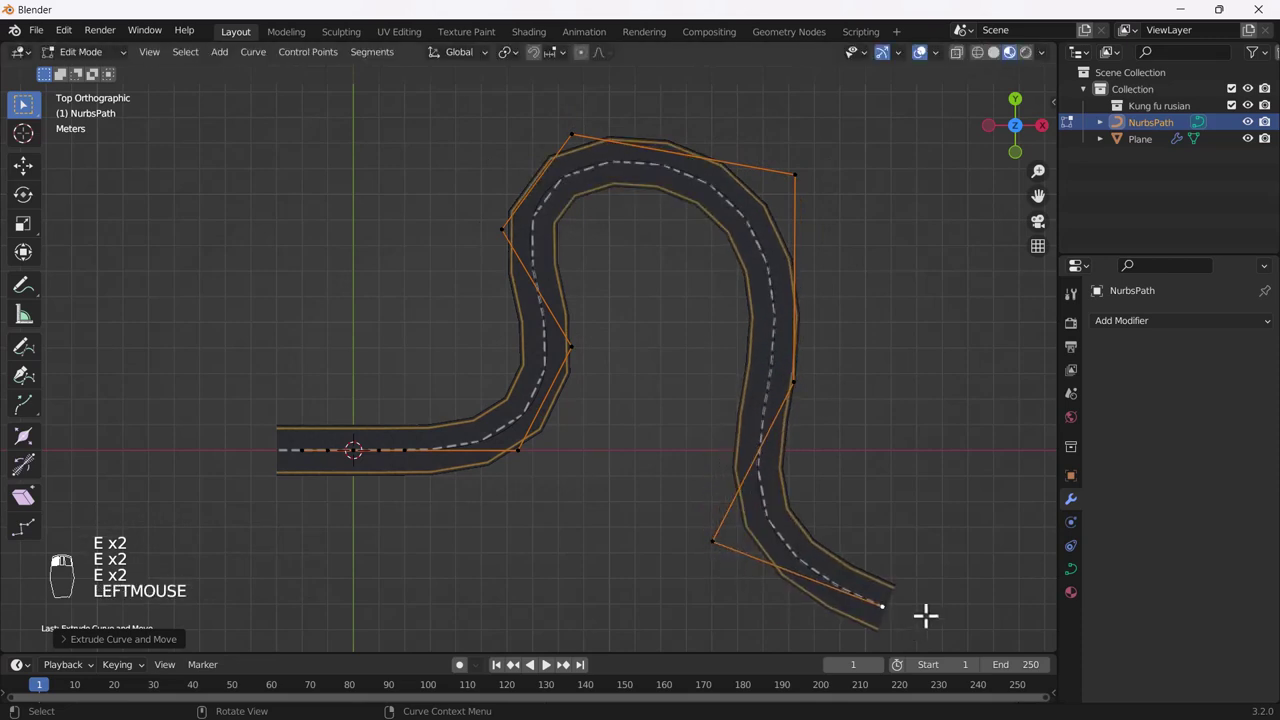
{"action": "key", "text": "e"}
{"action": "key", "text": "e"}
{"action": "left_click", "coordinate": [907, 273]}
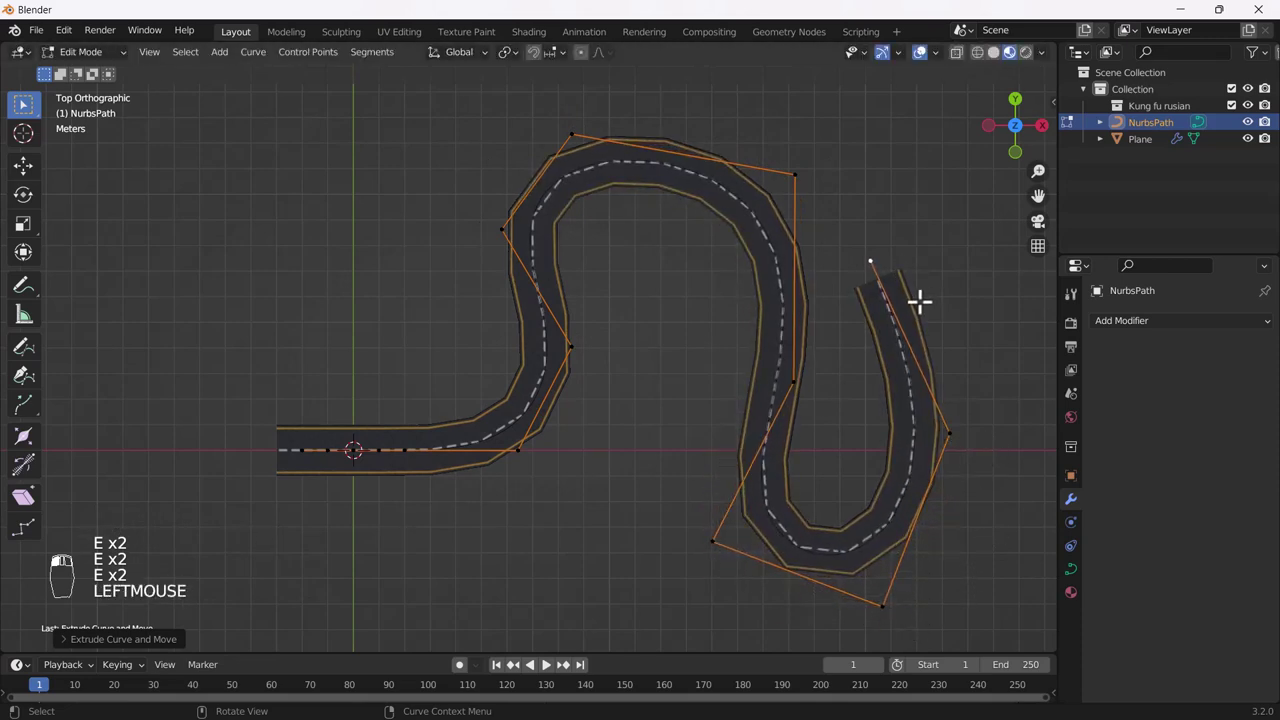
{"action": "middle_click_drag", "start_coordinate": [920, 298], "coordinate": [746, 328], "text": "shift"}
{"action": "key", "text": "e"}
{"action": "right_click", "coordinate": [777, 240]}
{"action": "key", "text": "e"}
{"action": "key", "text": "e"}
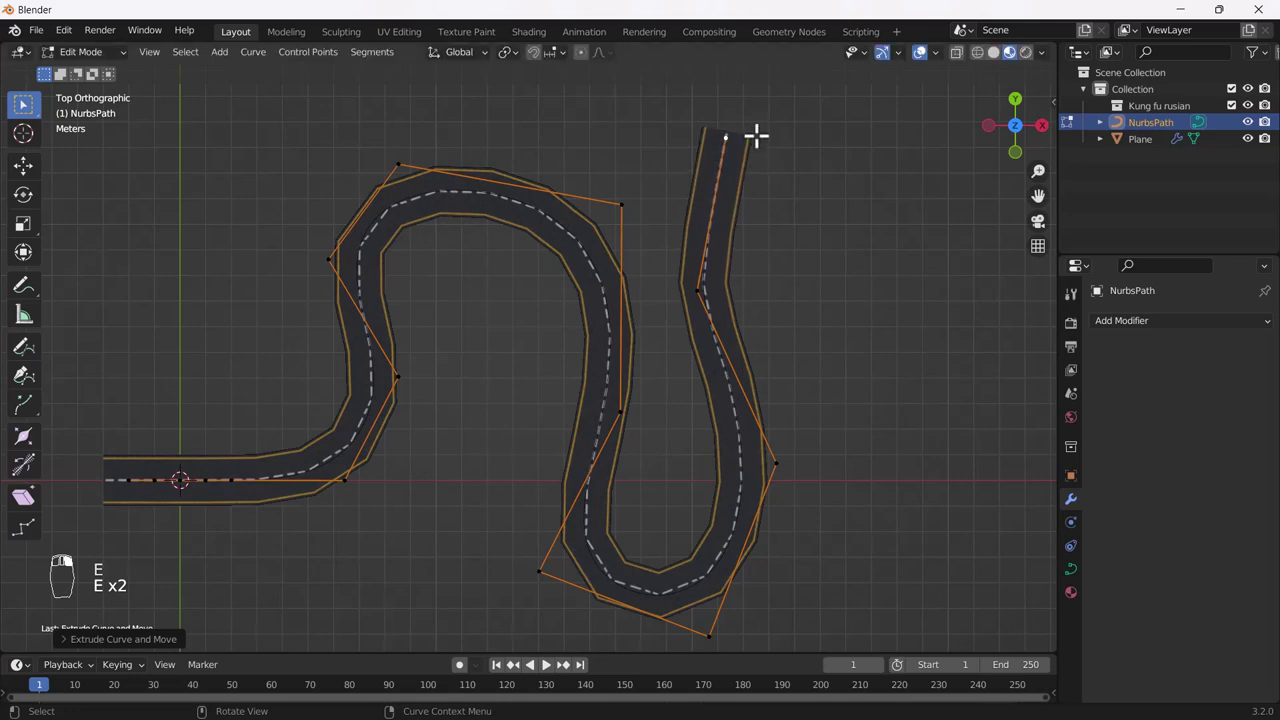
{"action": "left_click", "coordinate": [985, 178]}
Step: Extrude the road back down to the bottom right, then reselect the road Plane in Object Mode
{"action": "key", "text": "e"}
{"action": "key", "text": "e"}
{"action": "left_click", "coordinate": [1042, 398]}
{"action": "key", "text": "e"}
{"action": "key", "text": "e"}
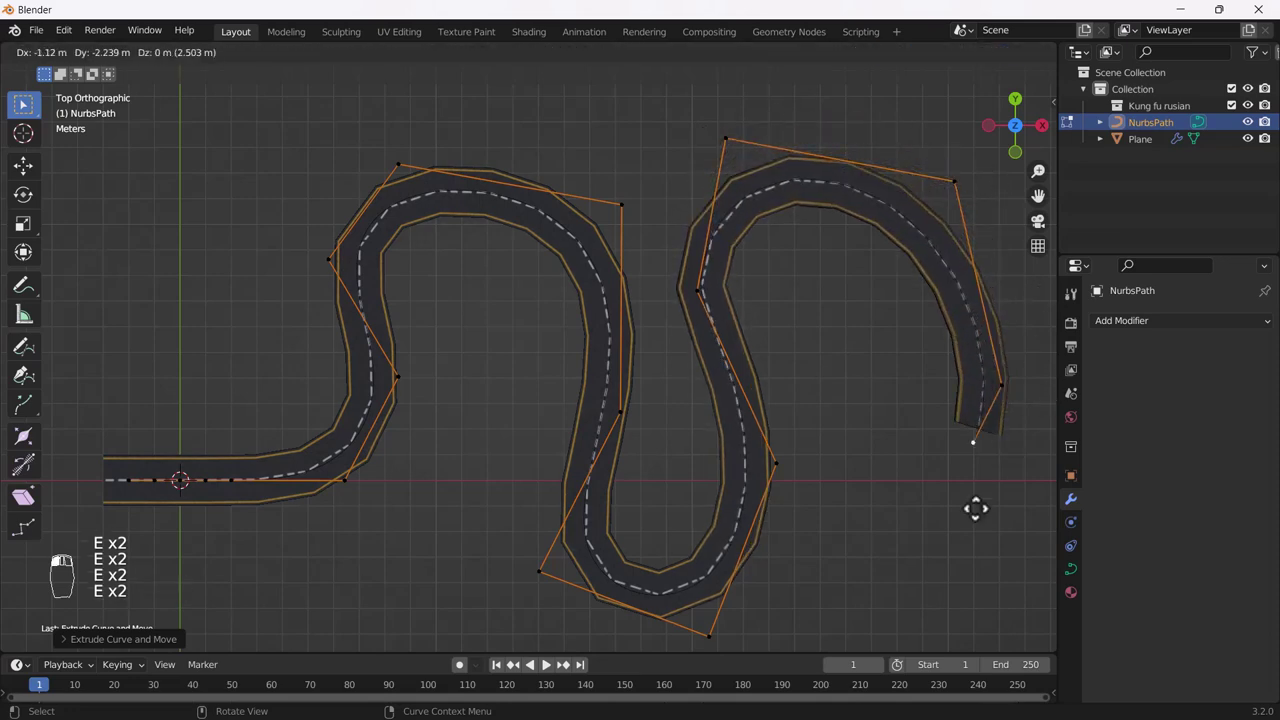
{"action": "left_click", "coordinate": [989, 596]}
{"action": "middle_click_drag", "start_coordinate": [491, 551], "coordinate": [346, 423], "text": "shift"}
{"action": "scroll", "coordinate": [666, 414], "scroll_direction": "up", "scroll_amount": 5}
{"action": "scroll", "coordinate": [340, 420], "scroll_direction": "down", "scroll_amount": 1}
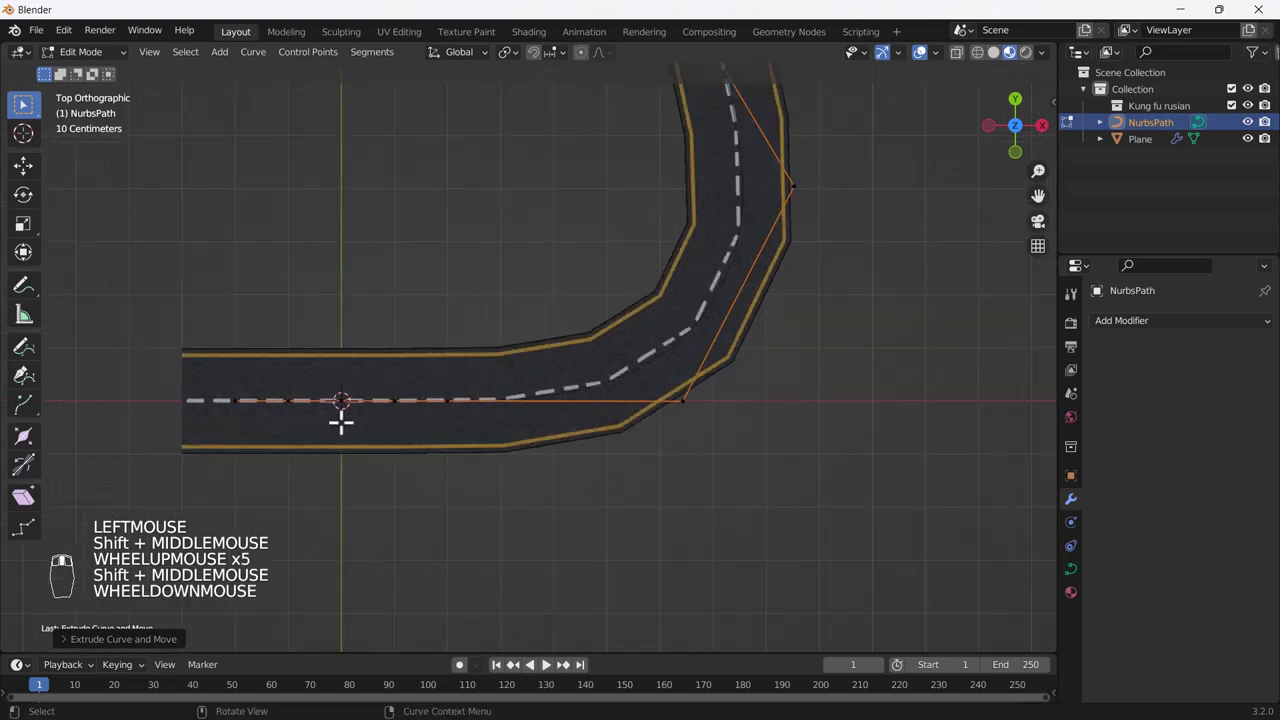
{"action": "key", "text": "Tab"}
{"action": "left_click", "coordinate": [280, 360]}
{"action": "scroll", "coordinate": [296, 360], "scroll_direction": "down", "scroll_amount": 3}
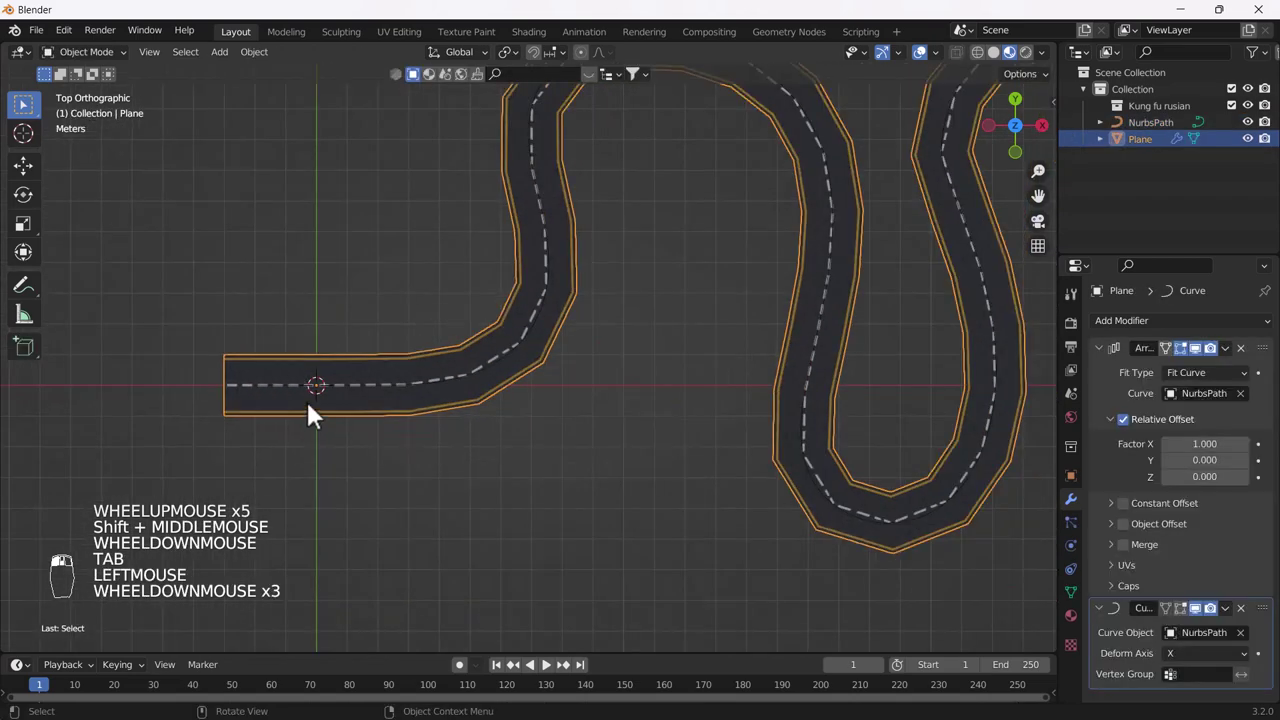
Step: Add a loop cut across the road plane in Edit Mode
{"action": "scroll", "coordinate": [316, 400], "scroll_direction": "down", "scroll_amount": 1}
{"action": "middle_click_drag", "start_coordinate": [320, 406], "coordinate": [360, 444], "text": "shift"}
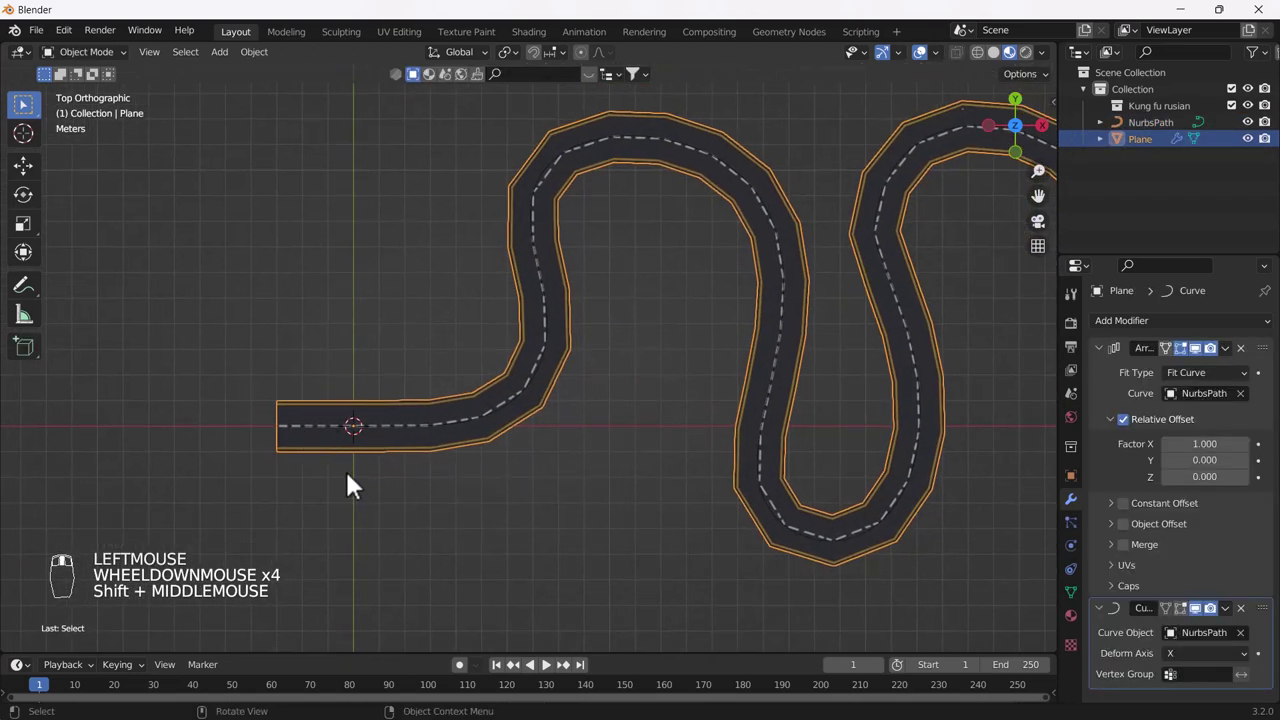
{"action": "key", "text": "Tab"}
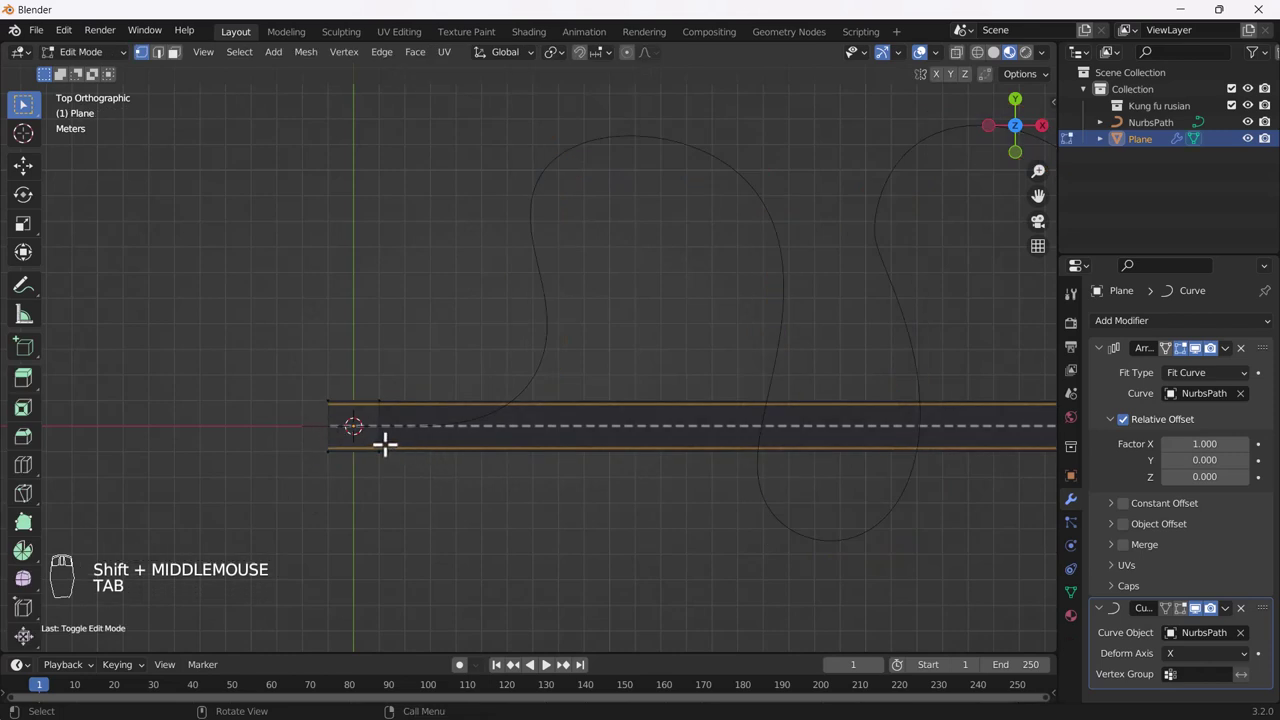
{"action": "left_click", "coordinate": [23, 464]}
{"action": "left_click", "coordinate": [366, 406]}
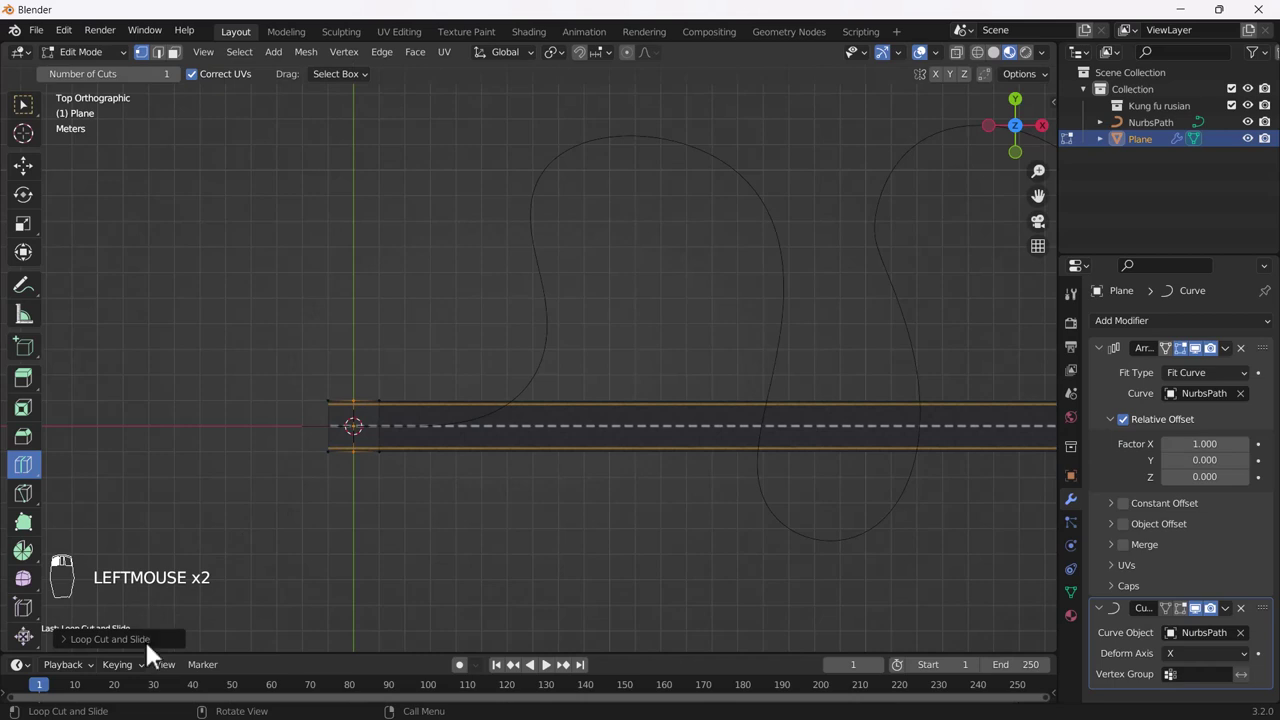
Step: Raise the loop cut count to 5, then return to Object Mode
{"action": "left_click", "coordinate": [147, 643]}
{"action": "left_click", "coordinate": [273, 507]}
{"action": "left_click", "coordinate": [273, 507]}
{"action": "left_click", "coordinate": [273, 507]}
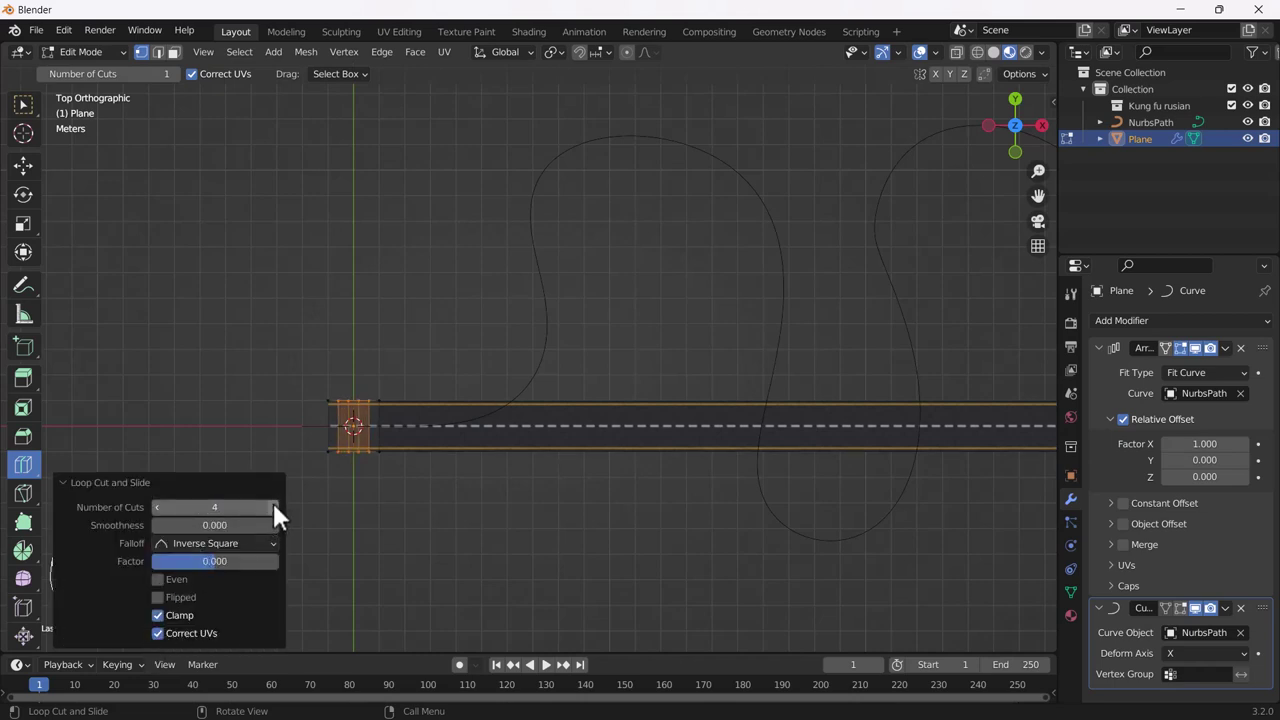
{"action": "left_click", "coordinate": [273, 507]}
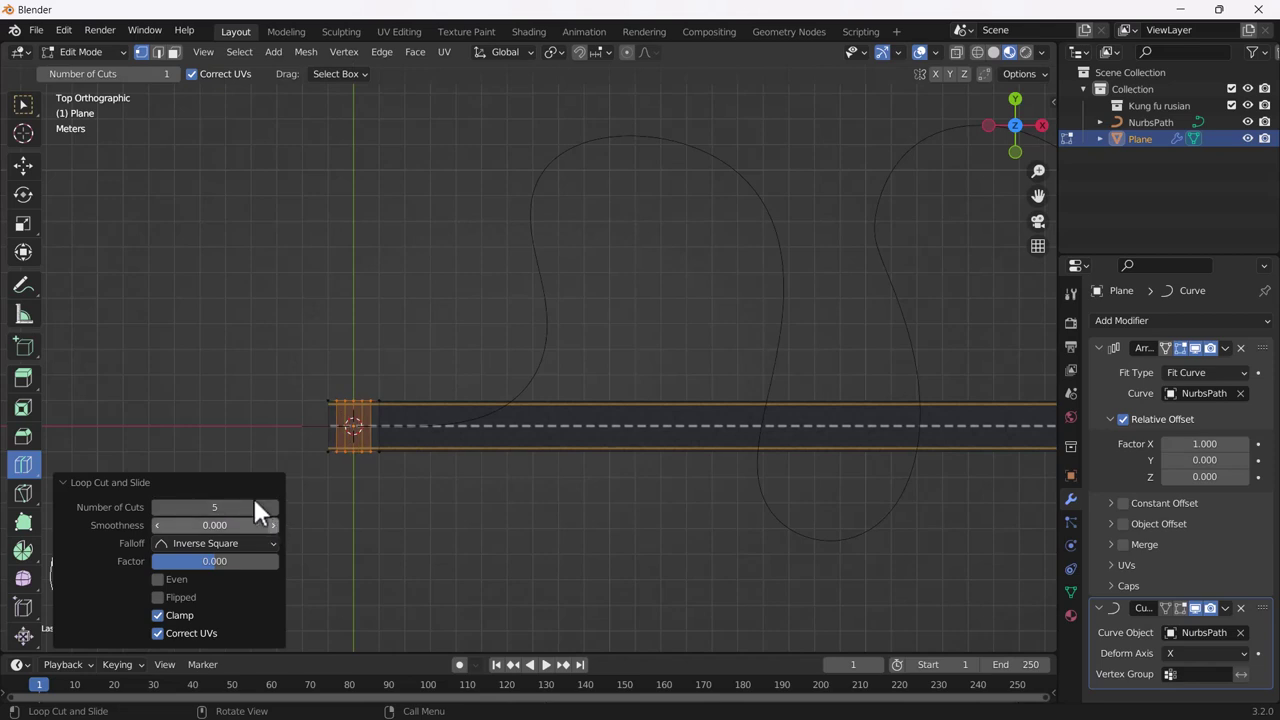
{"action": "left_click", "coordinate": [23, 165]}
{"action": "left_click", "coordinate": [242, 291]}
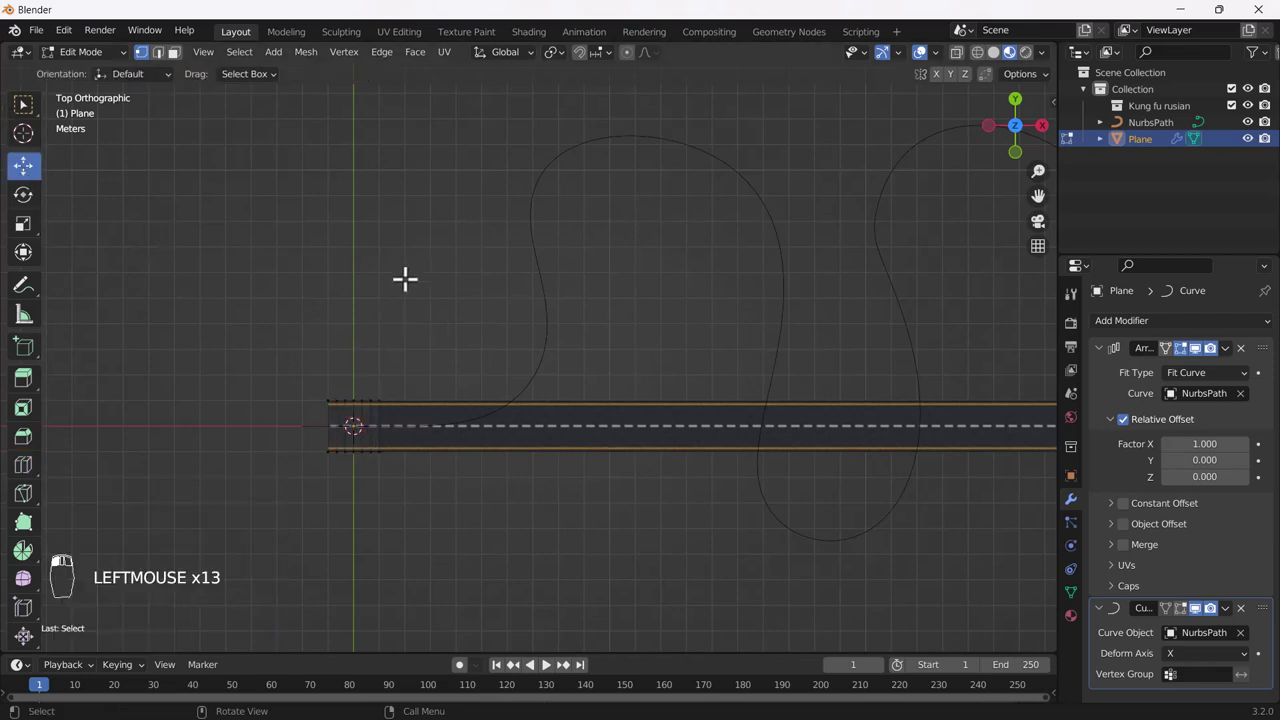
{"action": "key", "text": "Tab"}
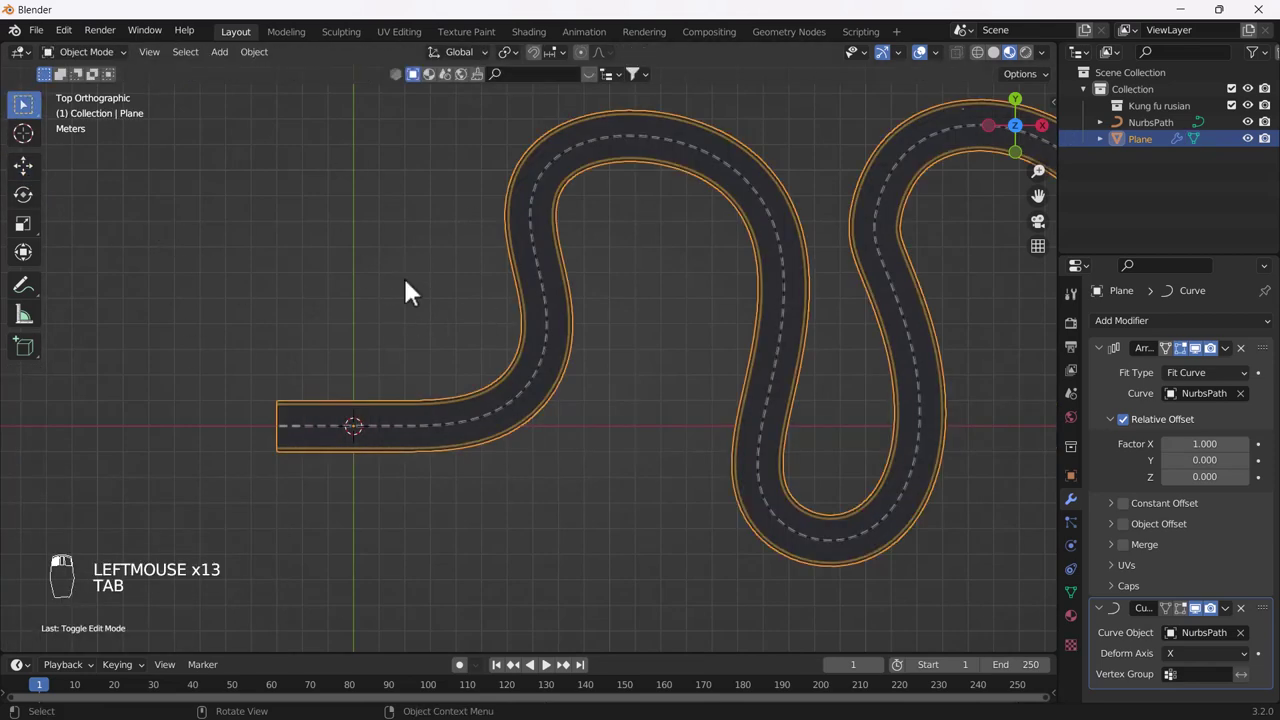
Step: Select the road plane and enter Edit Mode on its mesh
{"action": "scroll", "coordinate": [530, 402], "scroll_direction": "up", "scroll_amount": 2}
{"action": "scroll", "coordinate": [538, 400], "scroll_direction": "up", "scroll_amount": 2}
{"action": "scroll", "coordinate": [542, 400], "scroll_direction": "down", "scroll_amount": 4}
{"action": "middle_click_drag", "start_coordinate": [543, 400], "coordinate": [329, 457], "text": "shift"}
{"action": "scroll", "coordinate": [331, 490], "scroll_direction": "up", "scroll_amount": 4}
{"action": "scroll", "coordinate": [333, 514], "scroll_direction": "up", "scroll_amount": 1, "text": "shift"}
{"action": "middle_click_drag", "start_coordinate": [333, 514], "coordinate": [490, 399], "text": "shift"}
{"action": "scroll", "coordinate": [481, 326], "scroll_direction": "up", "scroll_amount": 1}
{"action": "scroll", "coordinate": [481, 326], "scroll_direction": "down", "scroll_amount": 2}
{"action": "scroll", "coordinate": [477, 383], "scroll_direction": "down", "scroll_amount": 2}
{"action": "scroll", "coordinate": [499, 460], "scroll_direction": "up", "scroll_amount": 3}
{"action": "left_click", "coordinate": [467, 391]}
{"action": "key", "text": "Tab"}
Step: Switch the viewport to Top view
{"action": "scroll", "coordinate": [703, 362], "scroll_direction": "down", "scroll_amount": 2}
{"action": "scroll", "coordinate": [500, 451], "scroll_direction": "up", "scroll_amount": 5}
{"action": "middle_click_drag", "start_coordinate": [703, 362], "coordinate": [600, 469], "text": "shift"}
{"action": "scroll", "coordinate": [531, 451], "scroll_direction": "up", "scroll_amount": 2}
{"action": "scroll", "coordinate": [537, 443], "scroll_direction": "down", "scroll_amount": 2}
{"action": "key", "text": "grave"}
{"action": "left_click", "coordinate": [541, 303]}
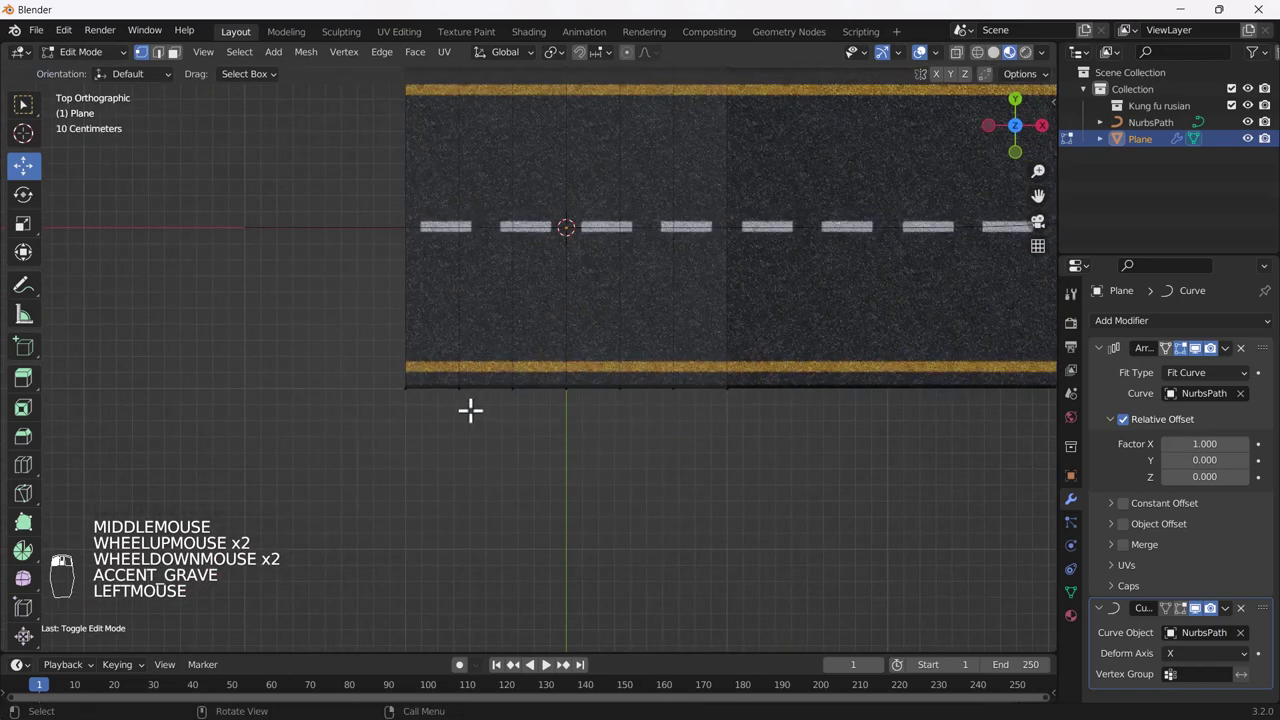
Step: Box-select the road's bottom edge and extrude it outward 0.23641 m
{"action": "scroll", "coordinate": [360, 363], "scroll_direction": "up", "scroll_amount": 2}
{"action": "left_click_drag", "start_coordinate": [350, 362], "coordinate": [870, 448]}
{"action": "middle_click_drag", "start_coordinate": [831, 443], "coordinate": [517, 417], "text": "shift"}
{"action": "scroll", "coordinate": [694, 437], "scroll_direction": "down", "scroll_amount": 2}
{"action": "scroll", "coordinate": [517, 417], "scroll_direction": "up", "scroll_amount": 3}
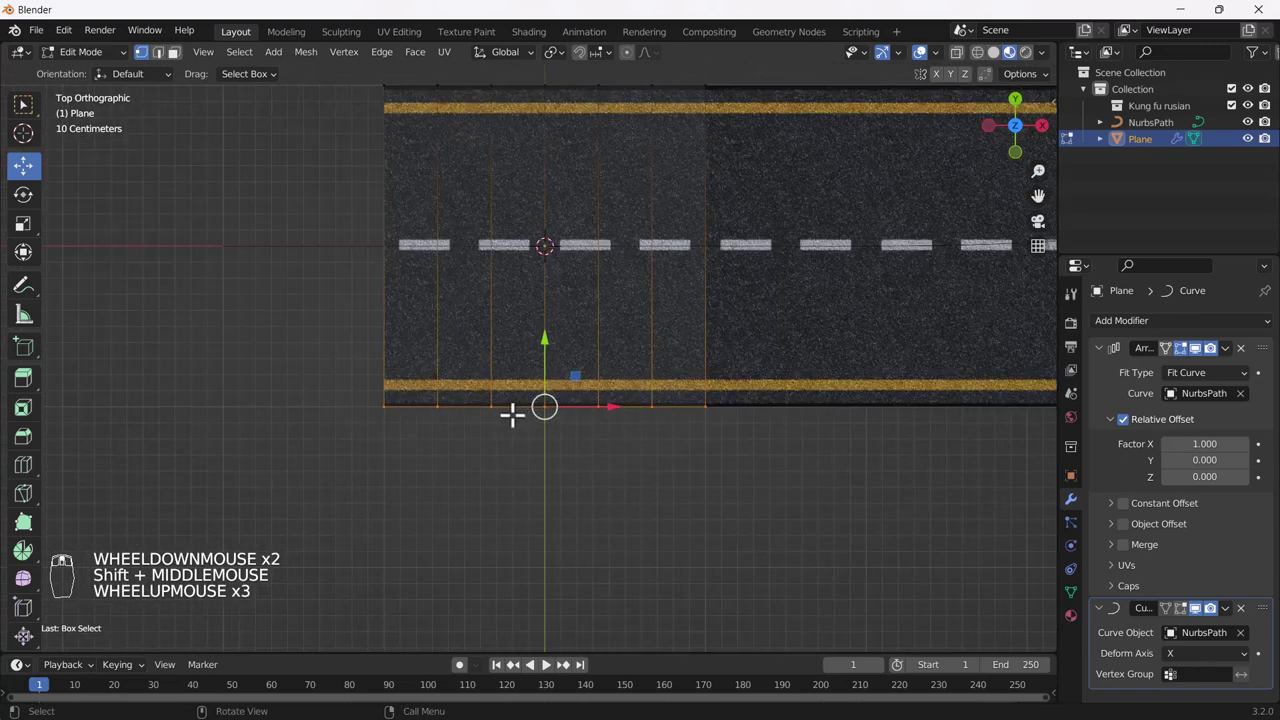
{"action": "key", "text": "2"}
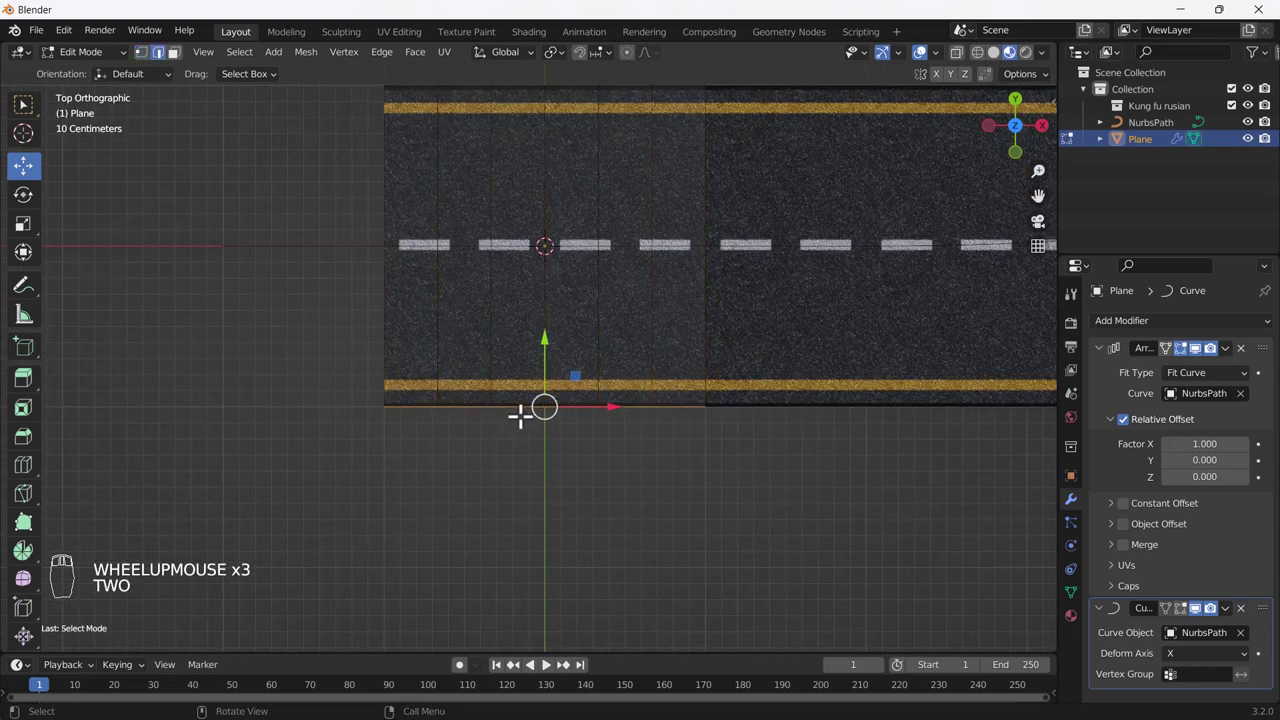
{"action": "key", "text": "e"}
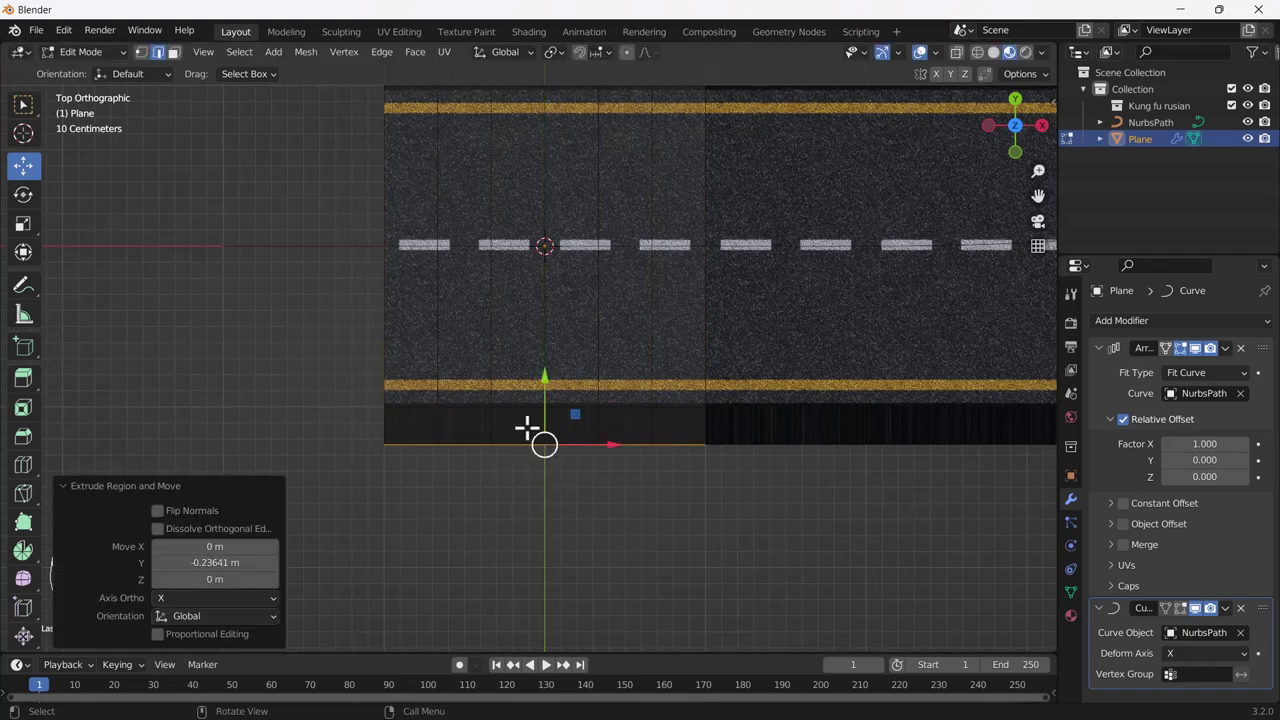
Step: Box-select the road's top edge and extrude it outward 0.21982 m
{"action": "middle_click_drag", "start_coordinate": [514, 229], "coordinate": [534, 371], "text": "shift"}
{"action": "left_click_drag", "start_coordinate": [352, 203], "coordinate": [757, 260]}
{"action": "key", "text": "e"}
{"action": "key", "text": "e"}
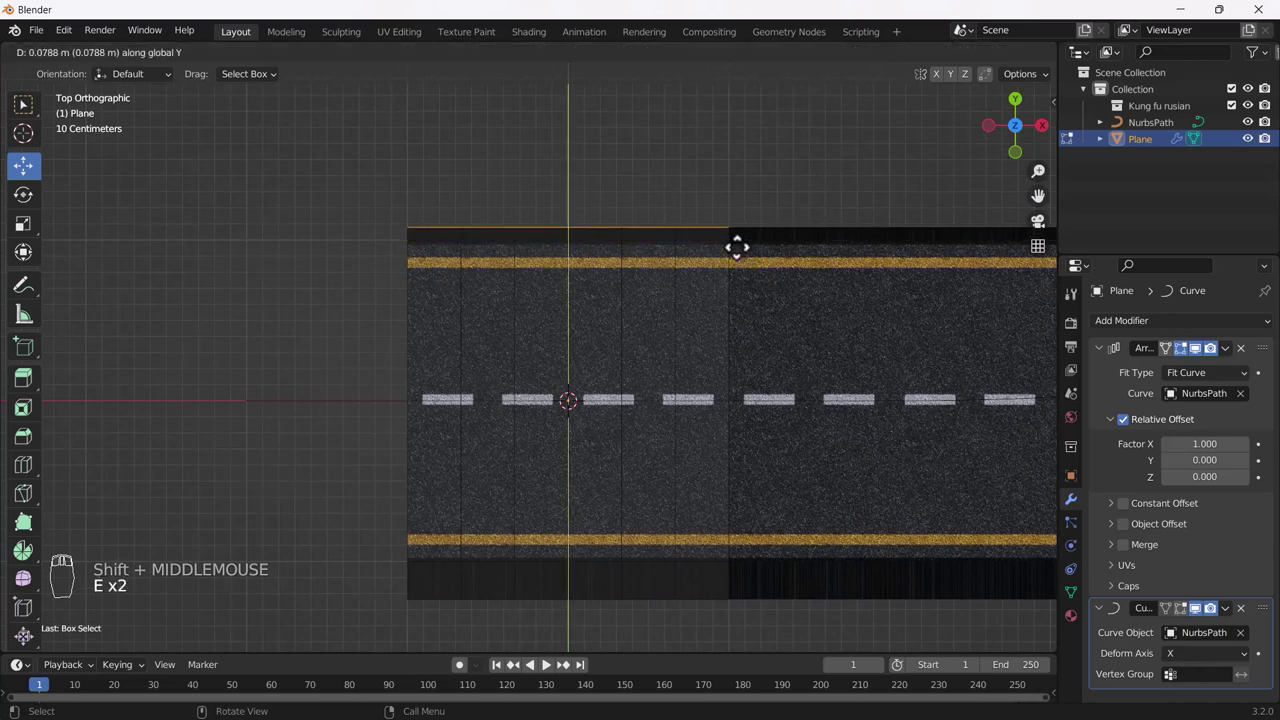
{"action": "left_click", "coordinate": [735, 223]}
{"action": "scroll", "coordinate": [641, 263], "scroll_direction": "down", "scroll_amount": 5}
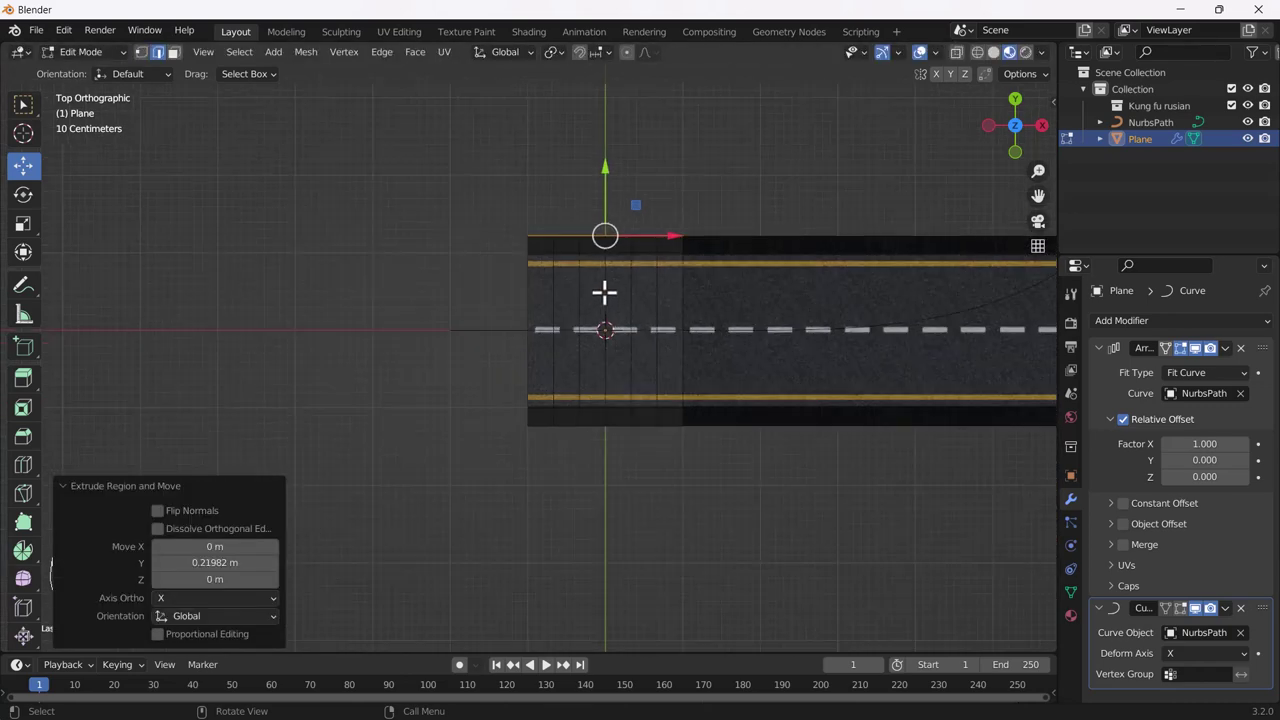
{"action": "mouse_move", "coordinate": [563, 386]}
{"action": "middle_mouse_down"}
{"action": "mouse_move", "coordinate": [717, 311]}
{"action": "mouse_move", "coordinate": [569, 374]}
{"action": "middle_mouse_up"}
{"action": "scroll", "coordinate": [596, 357], "scroll_direction": "up", "scroll_amount": 3}
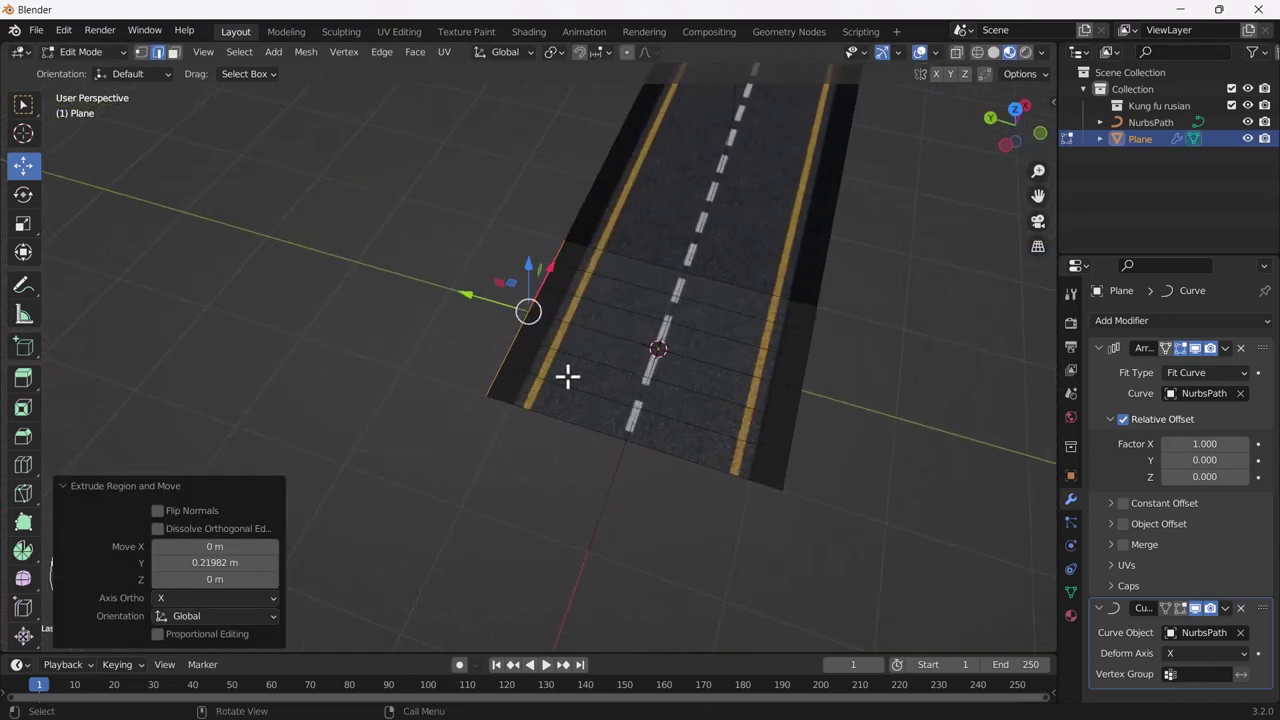
Step: In face mode, select all faces of both the left and right side strips
{"action": "key", "text": "3"}
{"action": "left_click", "coordinate": [511, 372]}
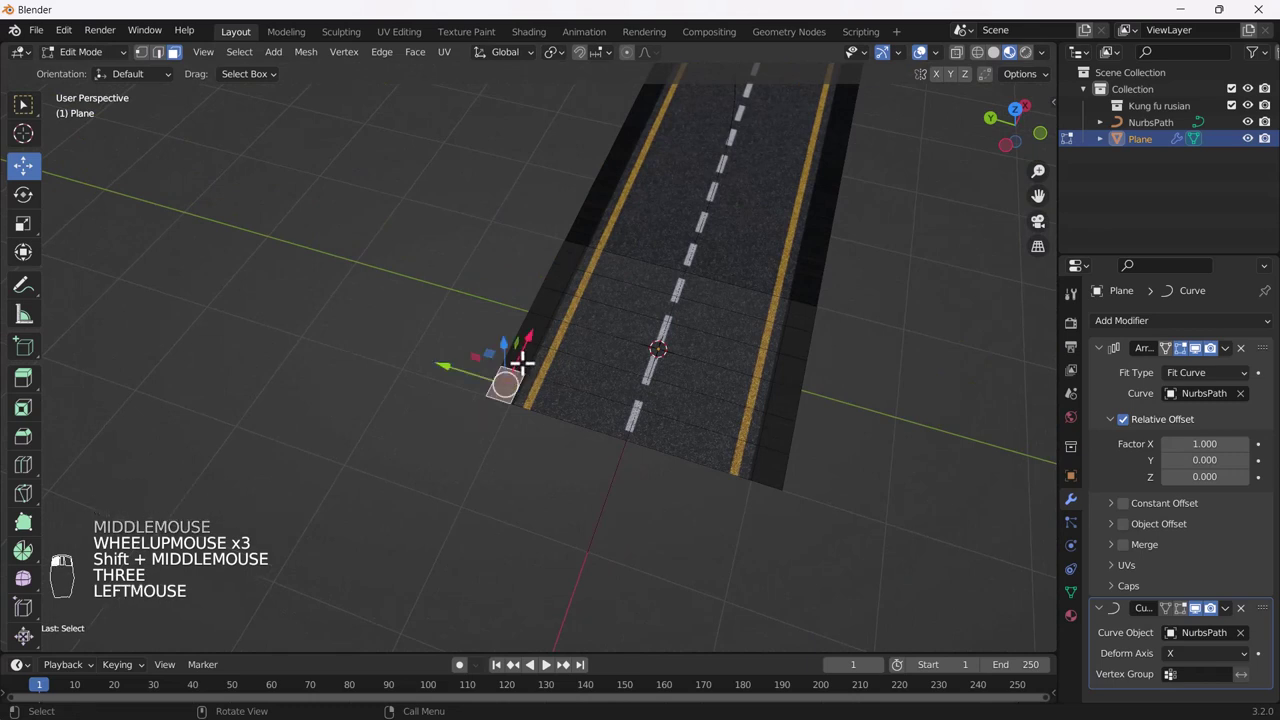
{"action": "left_click", "coordinate": [566, 257], "text": "ctrl"}
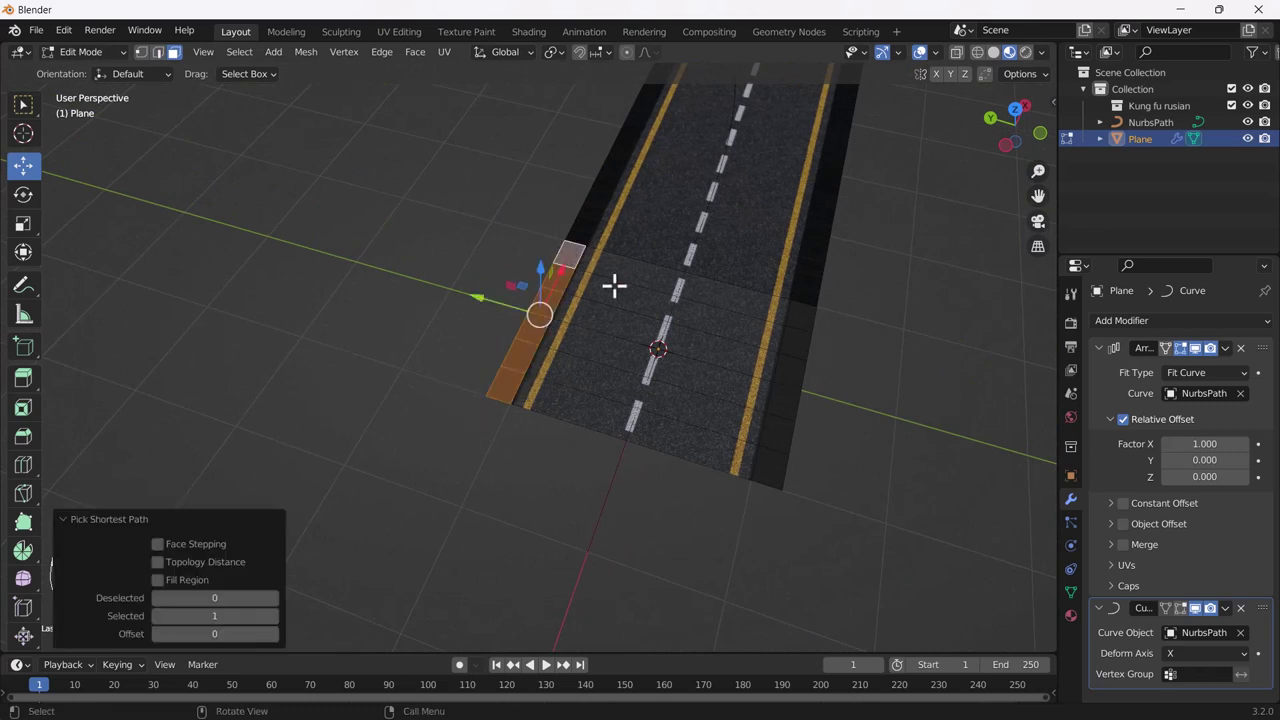
{"action": "left_click", "coordinate": [766, 476], "text": "shift"}
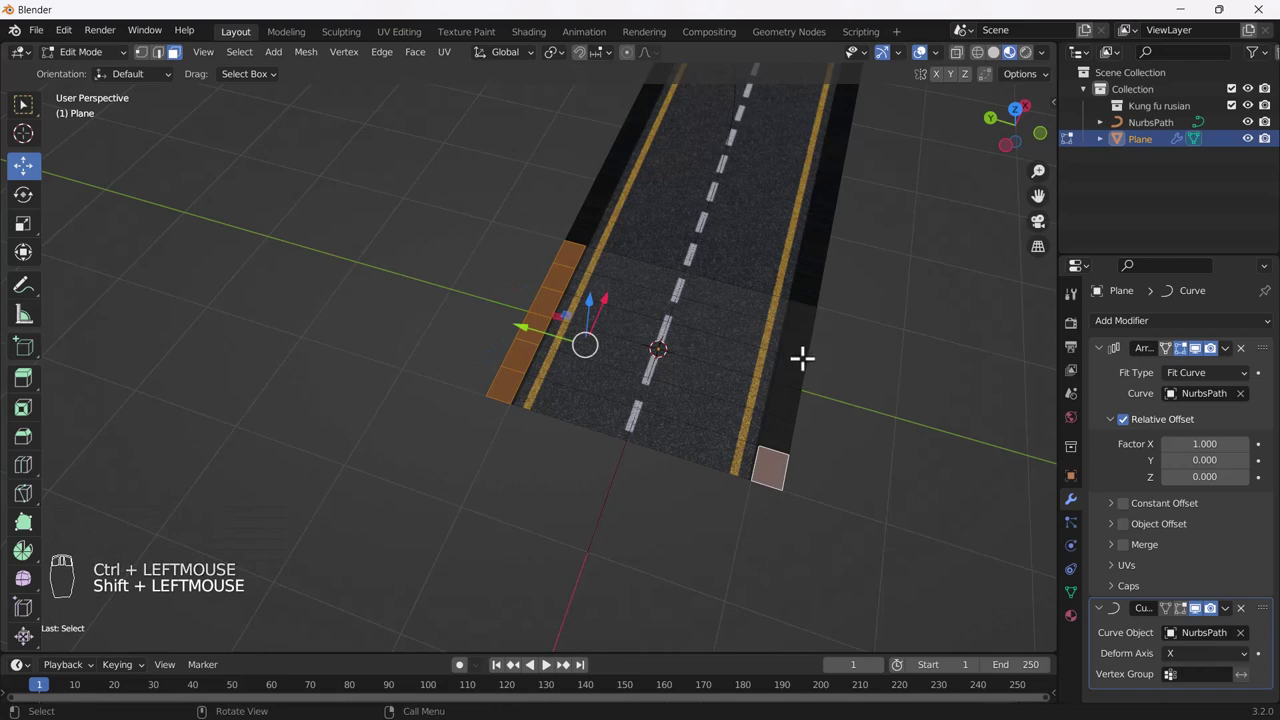
{"action": "left_click", "coordinate": [778, 430], "text": "shift"}
{"action": "left_click", "coordinate": [797, 318], "text": "ctrl"}
{"action": "middle_click_drag", "start_coordinate": [797, 343], "coordinate": [629, 483]}
{"action": "scroll", "coordinate": [629, 483], "scroll_direction": "down", "scroll_amount": 2}
Step: Extrude both side strips upward 0.25815 m to form raised curbs
{"action": "key", "text": "e"}
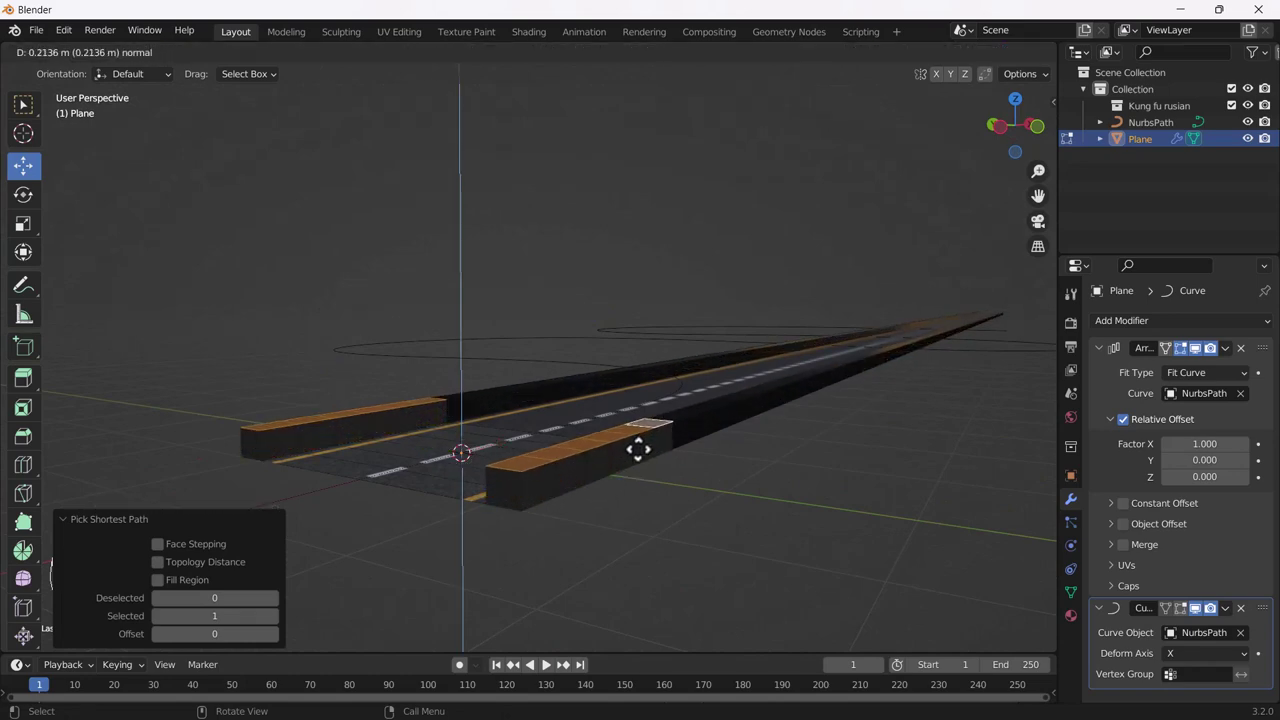
{"action": "left_click", "coordinate": [637, 446]}
{"action": "scroll", "coordinate": [642, 444], "scroll_direction": "down", "scroll_amount": 2}
{"action": "middle_click_drag", "start_coordinate": [642, 444], "coordinate": [666, 540]}
{"action": "scroll", "coordinate": [622, 512], "scroll_direction": "up", "scroll_amount": 3}
{"action": "scroll", "coordinate": [626, 514], "scroll_direction": "up", "scroll_amount": 5}
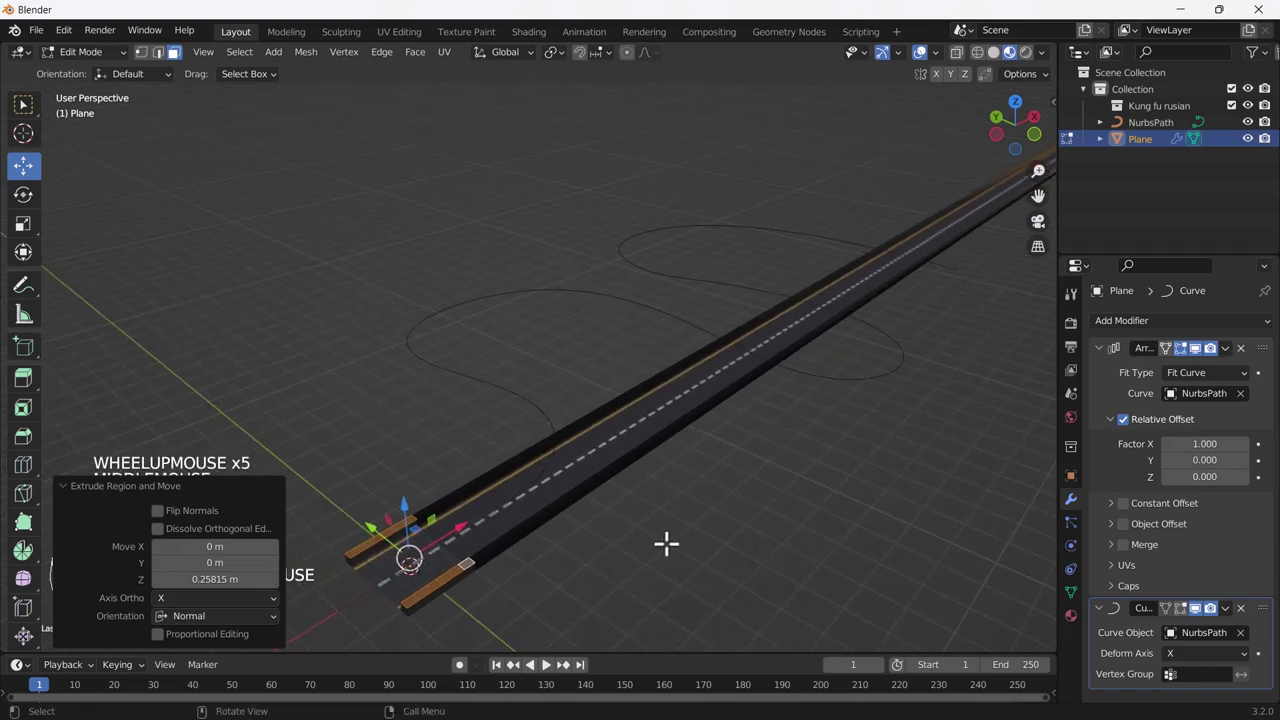
Step: Deselect everything and return to Object Mode to view the curbed S-shaped road
{"action": "left_click", "coordinate": [666, 540]}
{"action": "key", "text": "Tab"}
{"action": "scroll", "coordinate": [630, 519], "scroll_direction": "down", "scroll_amount": 1}
{"action": "scroll", "coordinate": [530, 510], "scroll_direction": "up", "scroll_amount": 2}
{"action": "middle_click_drag", "start_coordinate": [530, 510], "coordinate": [567, 442]}
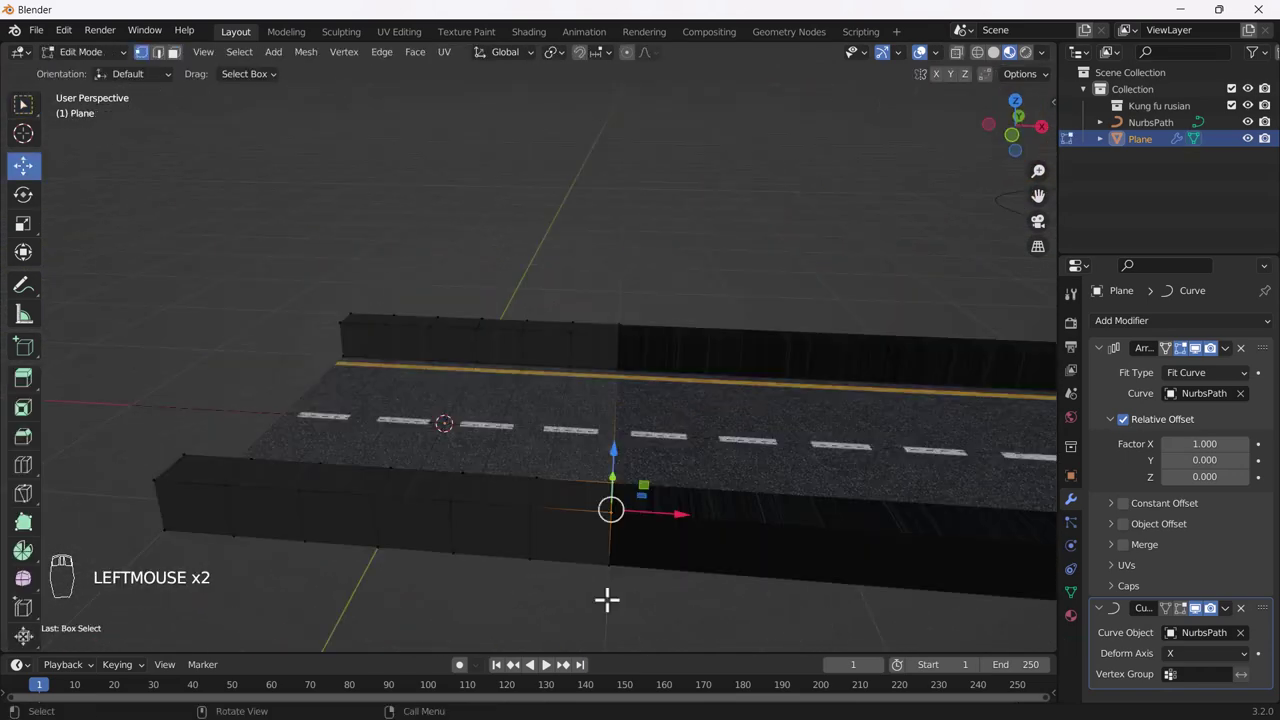
{"action": "left_click", "coordinate": [602, 595]}
{"action": "key", "text": "Tab"}
{"action": "scroll", "coordinate": [620, 580], "scroll_direction": "down", "scroll_amount": 4}
{"action": "middle_click_drag", "start_coordinate": [630, 575], "coordinate": [648, 569]}
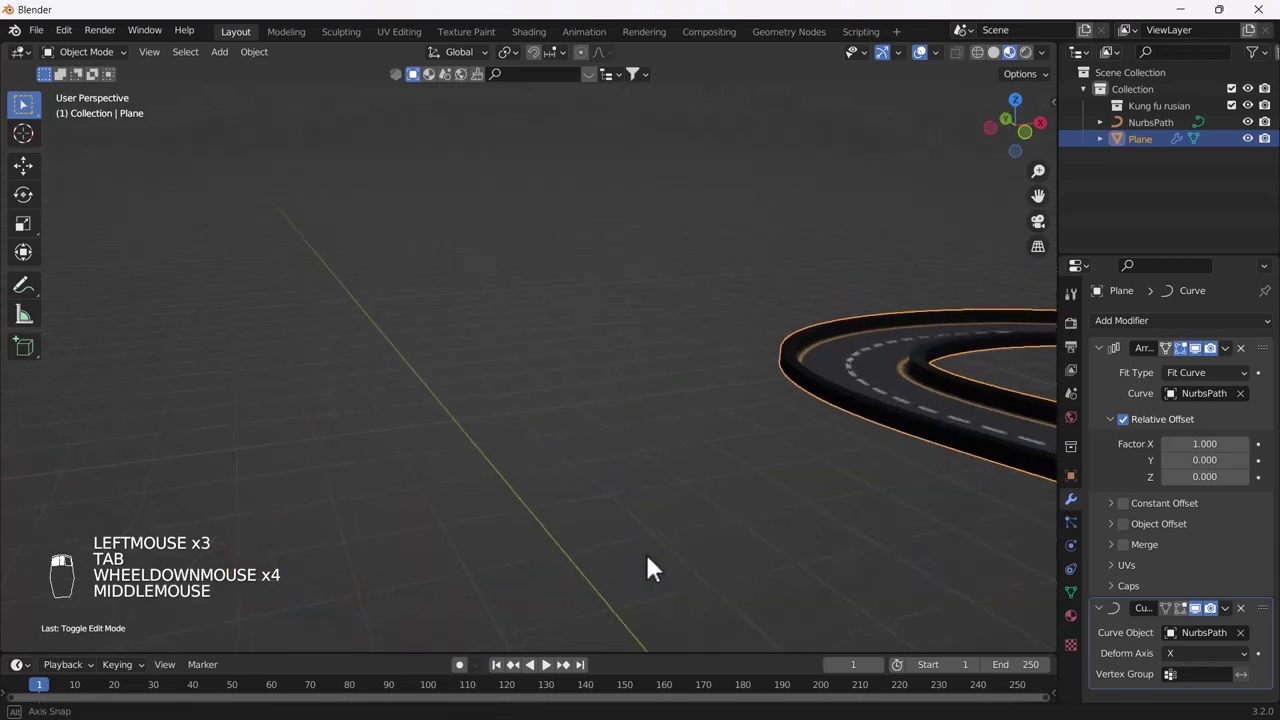
{"action": "scroll", "coordinate": [635, 545], "scroll_direction": "down", "scroll_amount": 6}
{"action": "middle_click_drag", "start_coordinate": [680, 523], "coordinate": [542, 410], "text": "shift"}
{"action": "scroll", "coordinate": [771, 423], "scroll_direction": "down", "scroll_amount": 2}
{"action": "middle_click_drag", "start_coordinate": [771, 423], "coordinate": [486, 494], "text": "shift"}
{"action": "scroll", "coordinate": [803, 465], "scroll_direction": "up", "scroll_amount": 5}
{"action": "key", "text": "grave"}
{"action": "left_click", "coordinate": [719, 310]}
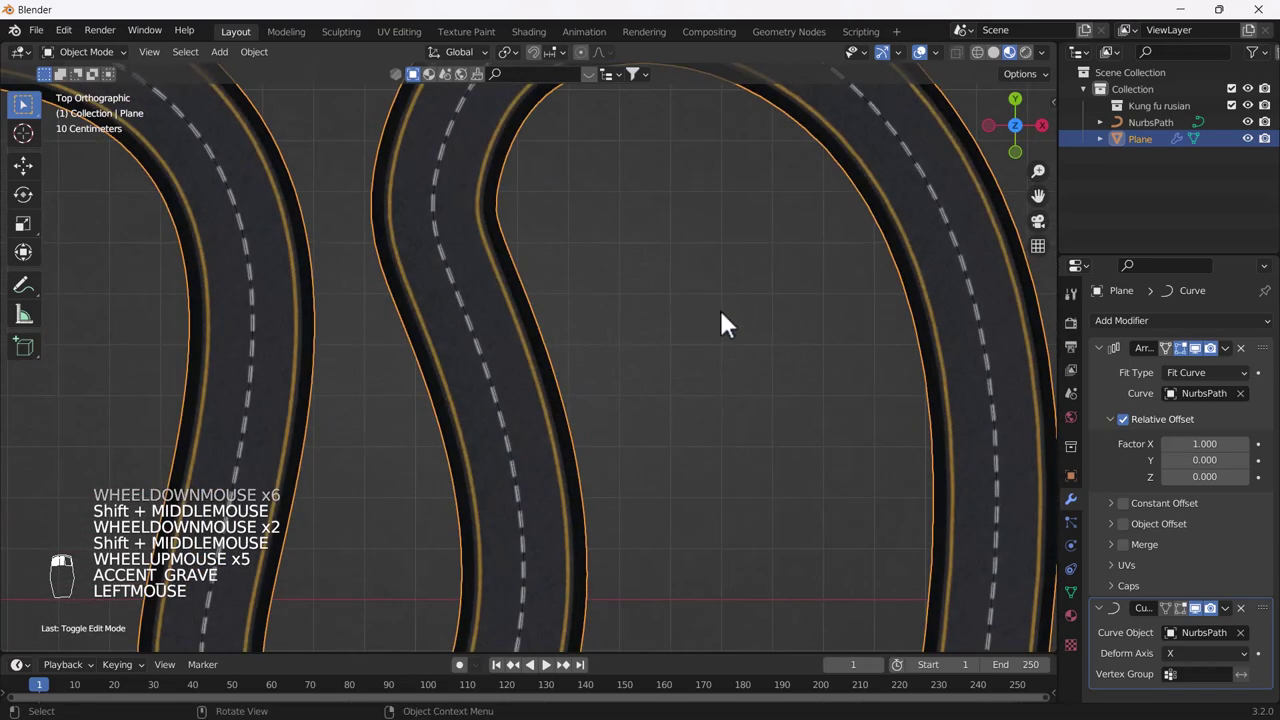
{"action": "scroll", "coordinate": [710, 320], "scroll_direction": "down", "scroll_amount": 4}
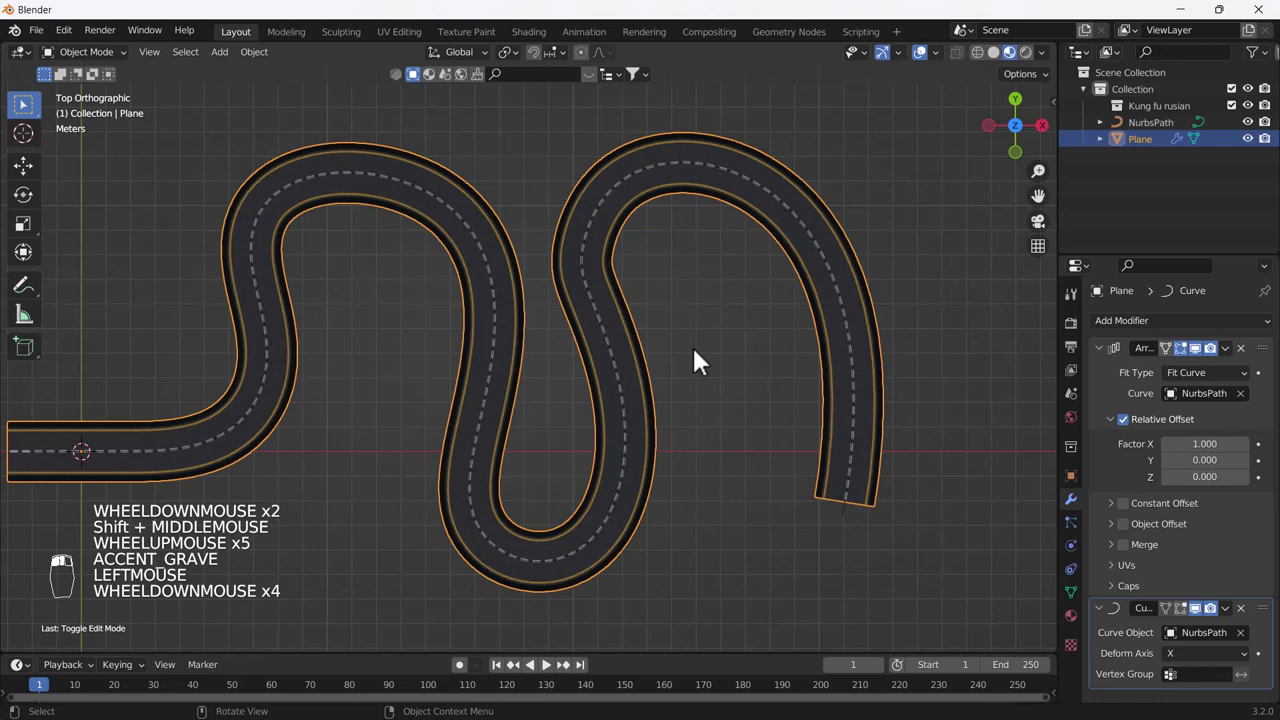